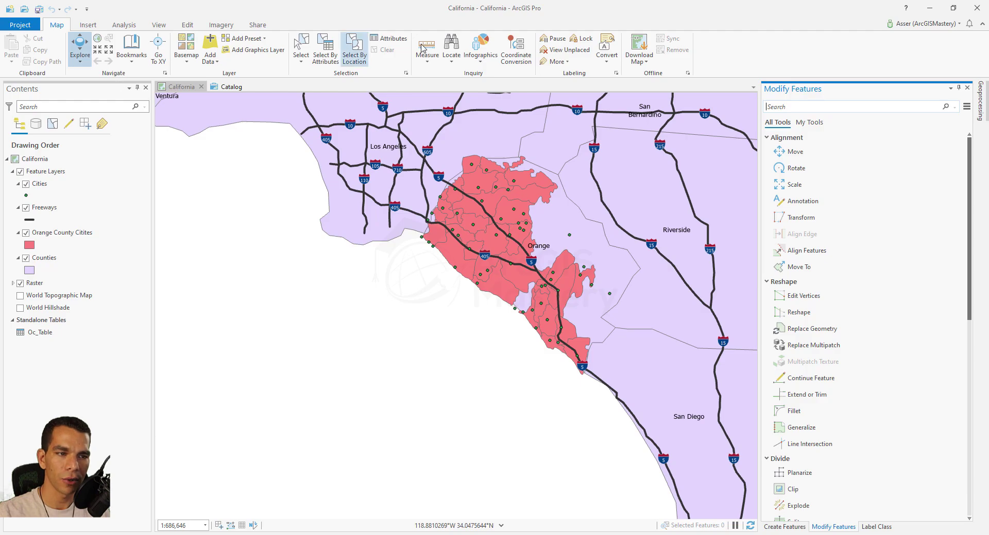
Search for 380 New York St and zoom to the Redlands match.
click(452, 58)
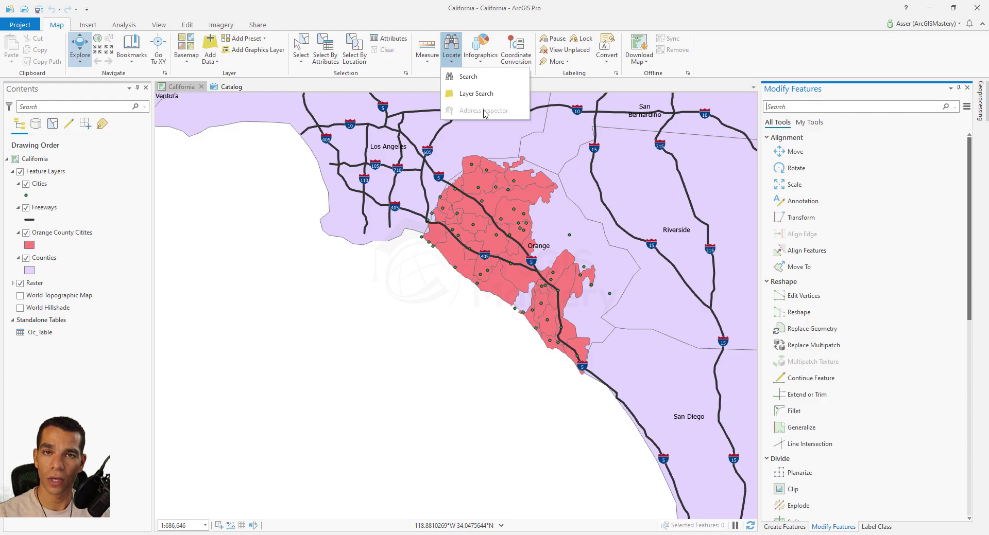
click(474, 80)
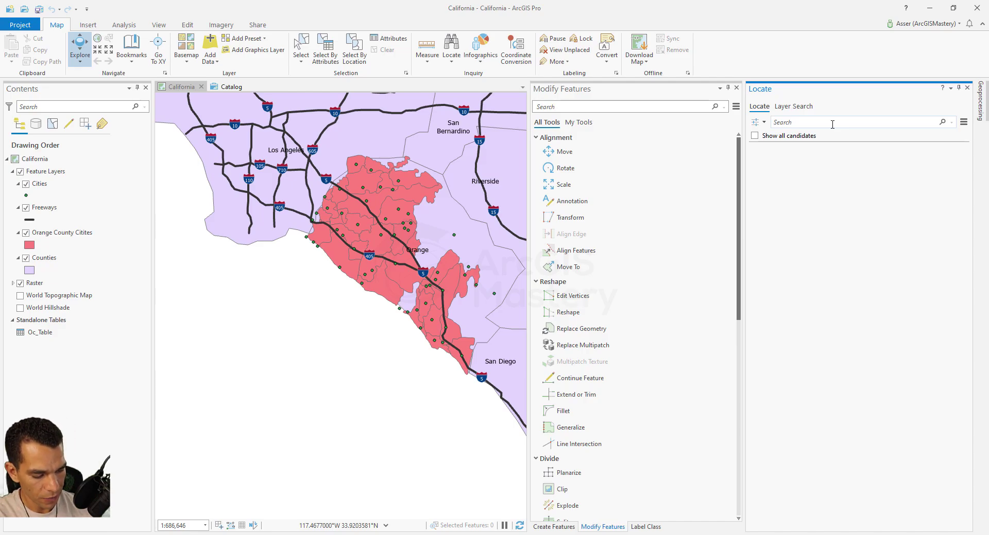
click(832, 124)
text(380 New )
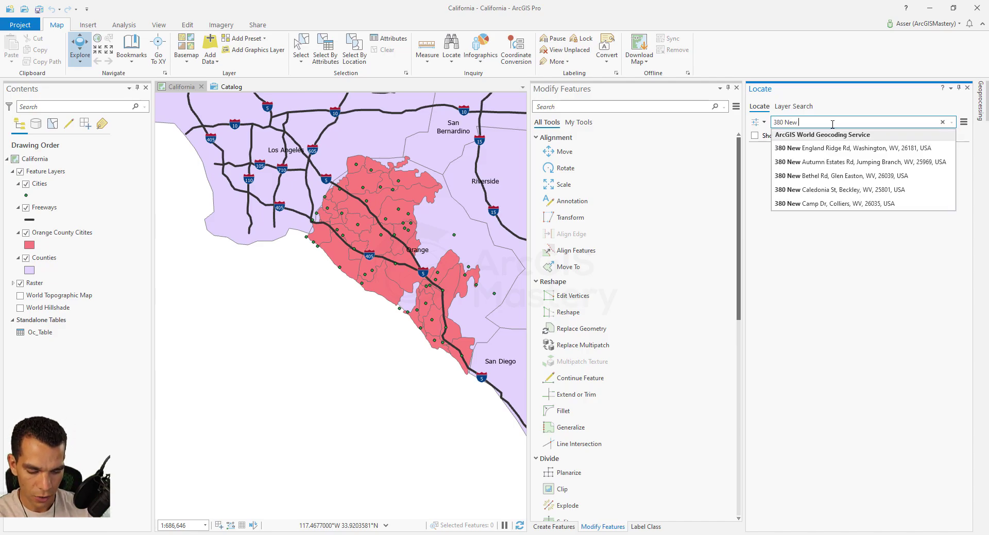
text(york st)
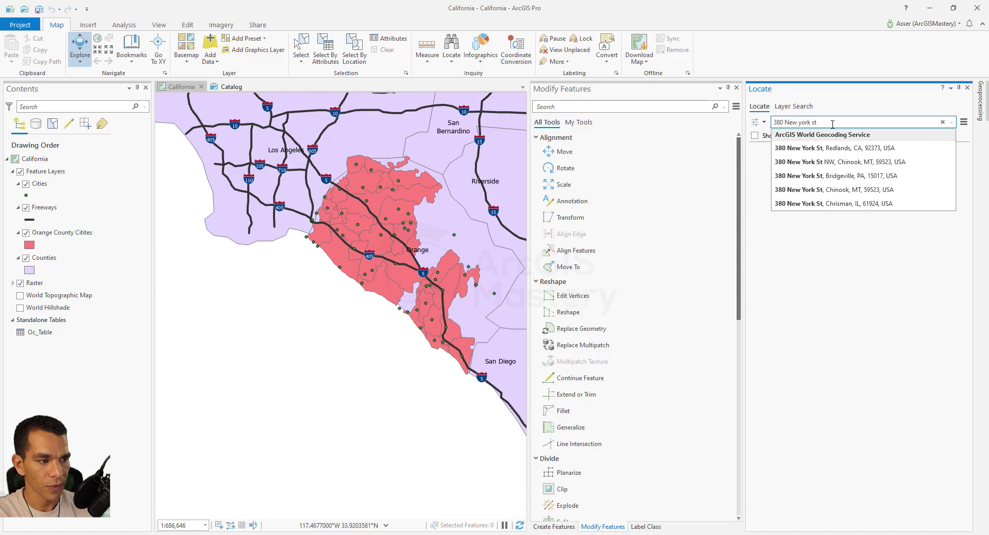
key(Down)
key(Return)
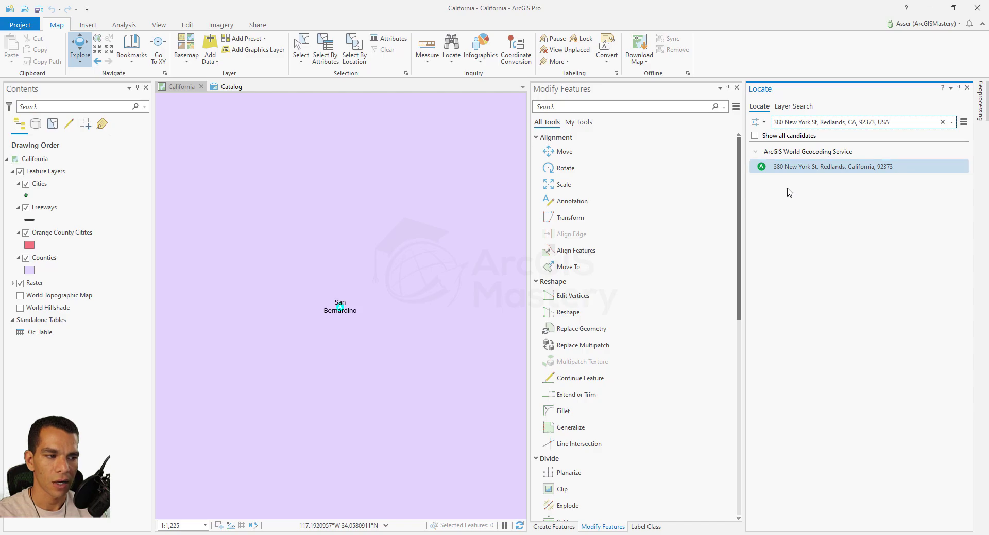
Hide Feature Layers and turn on the World Topographic Map and World Hillshade basemaps.
click(20, 172)
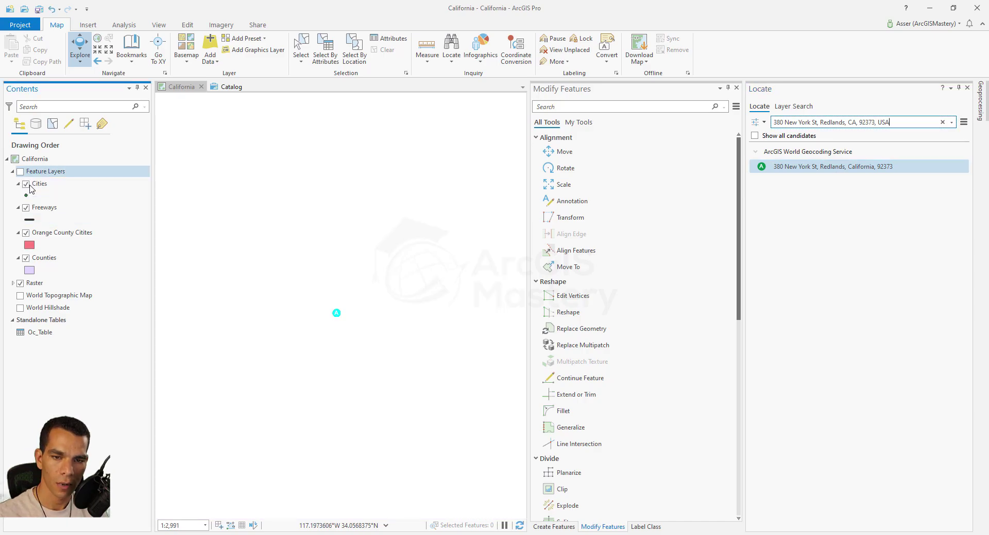
click(20, 295)
click(20, 308)
drag(278, 377, 328, 347)
scroll(343, 320, down, 2)
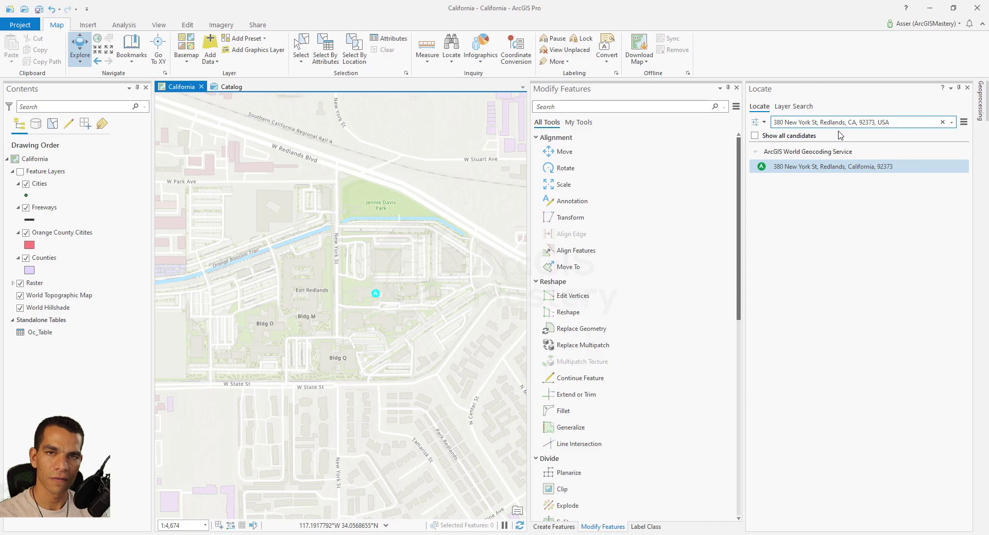
Clear the search and show Provider Settings with the XY provider and ArcGIS World Geocoding Service.
click(942, 122)
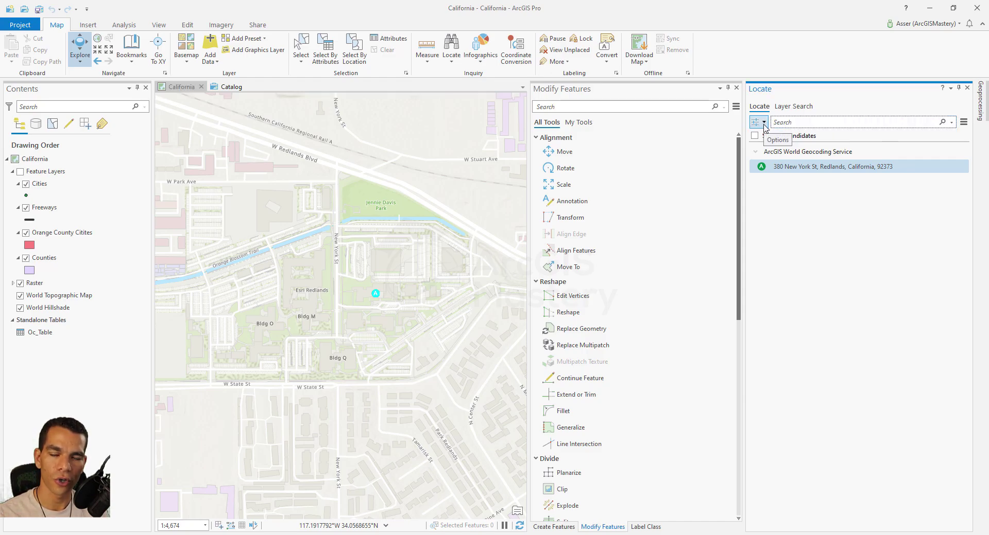
click(763, 123)
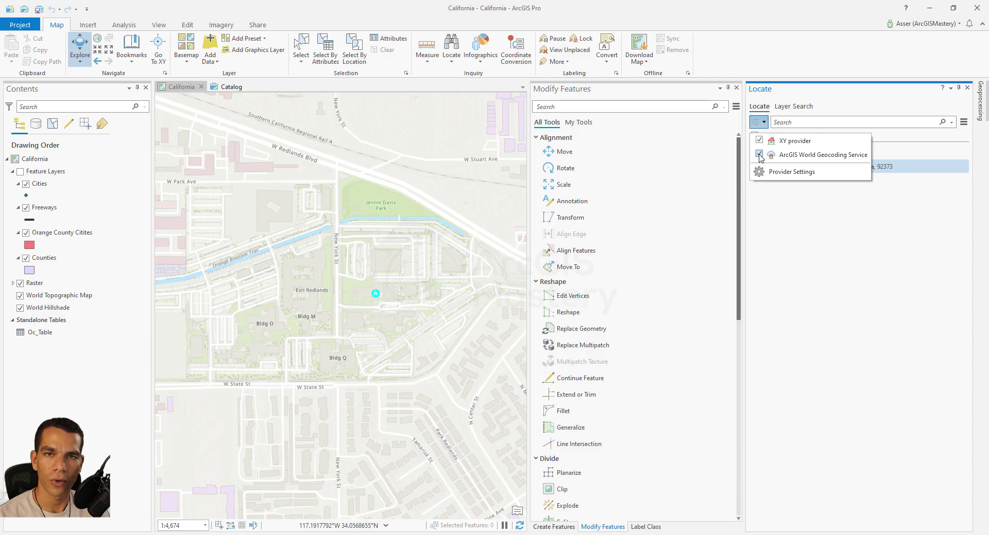
click(810, 173)
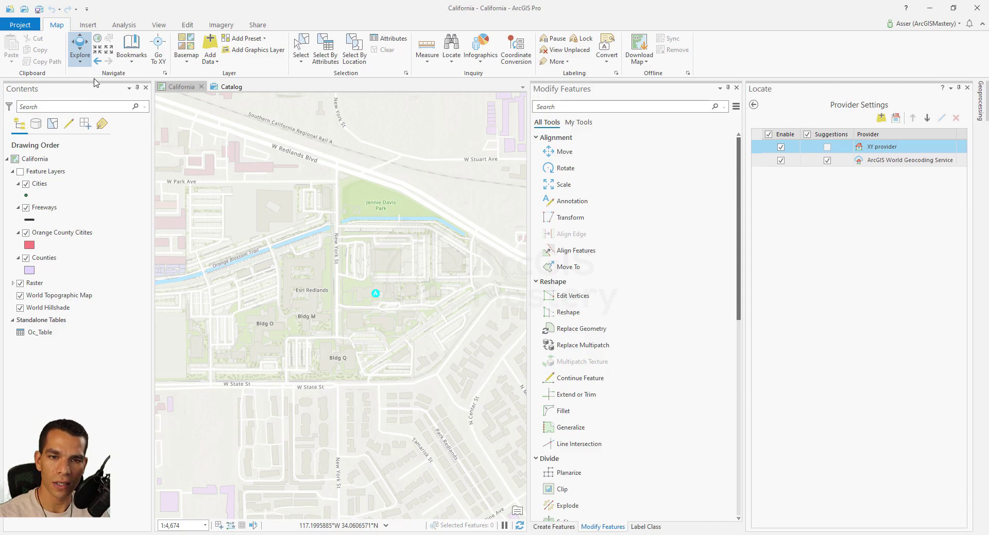
Import AddXY.mapx as the new AddXY1 map showing the TexasAddresses points.
click(88, 26)
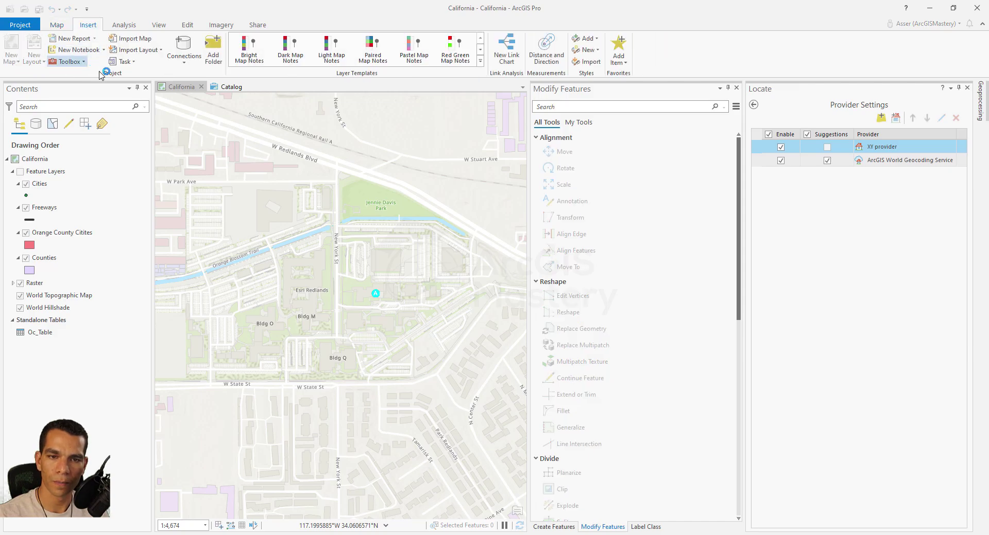
click(143, 43)
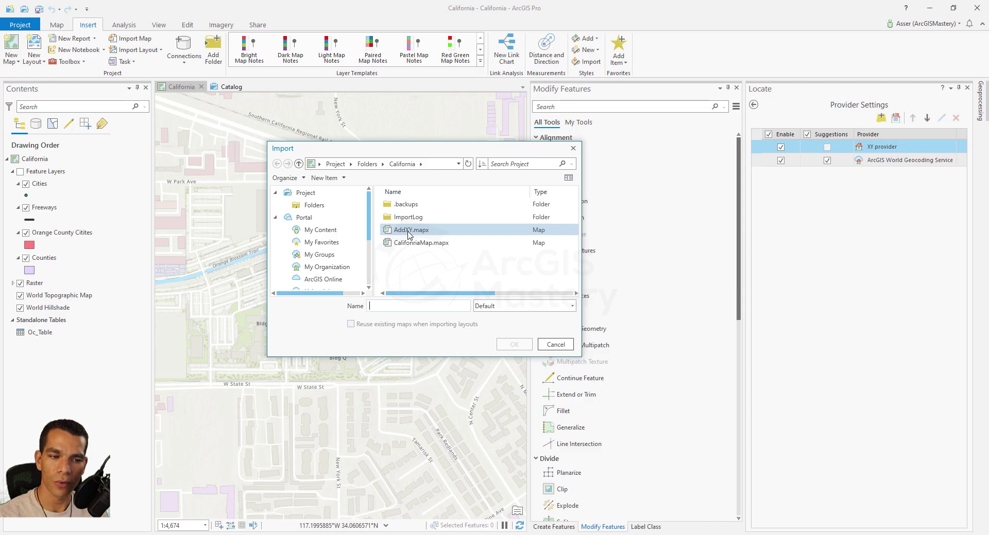
click(409, 230)
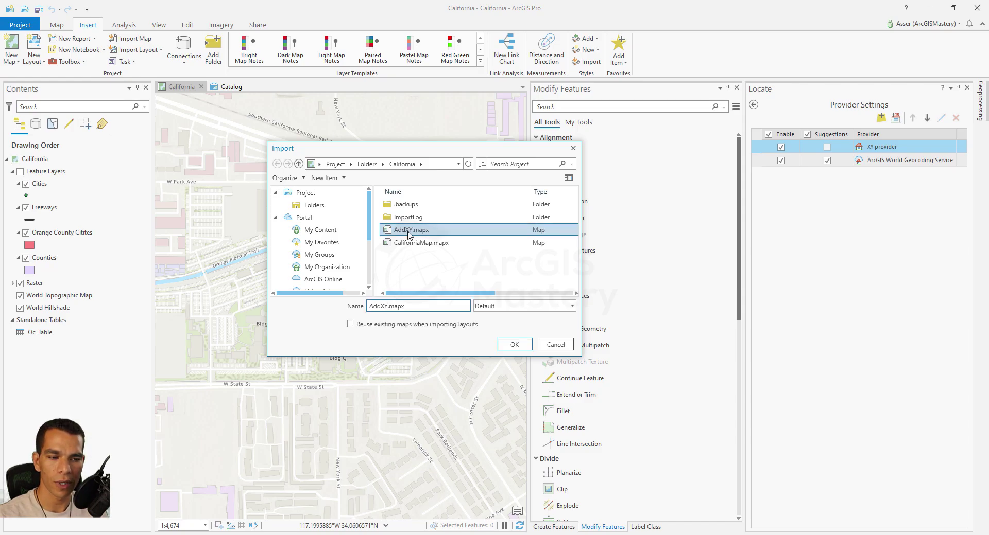
click(514, 345)
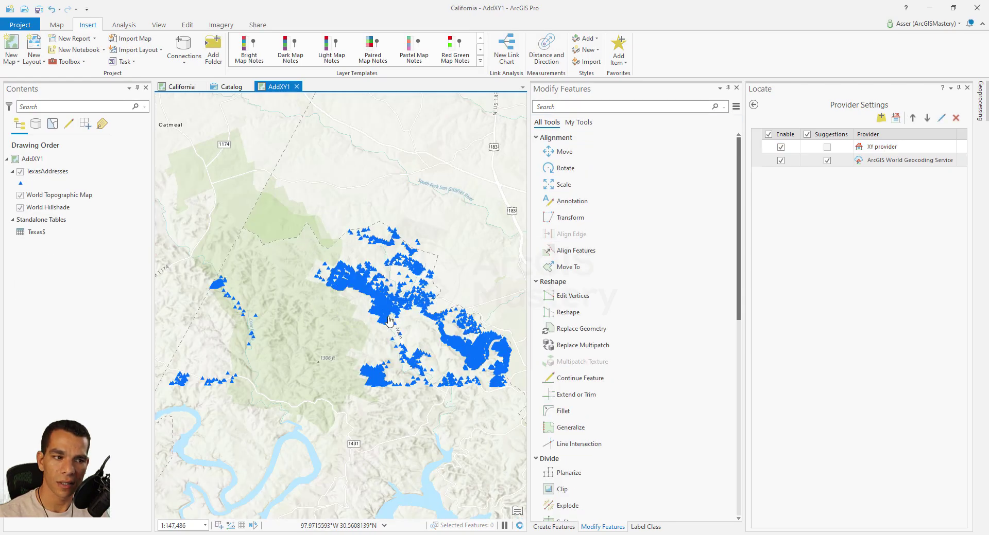
Close the Locate pane and open the TexasAddresses attribute table of 3,789 records.
click(967, 88)
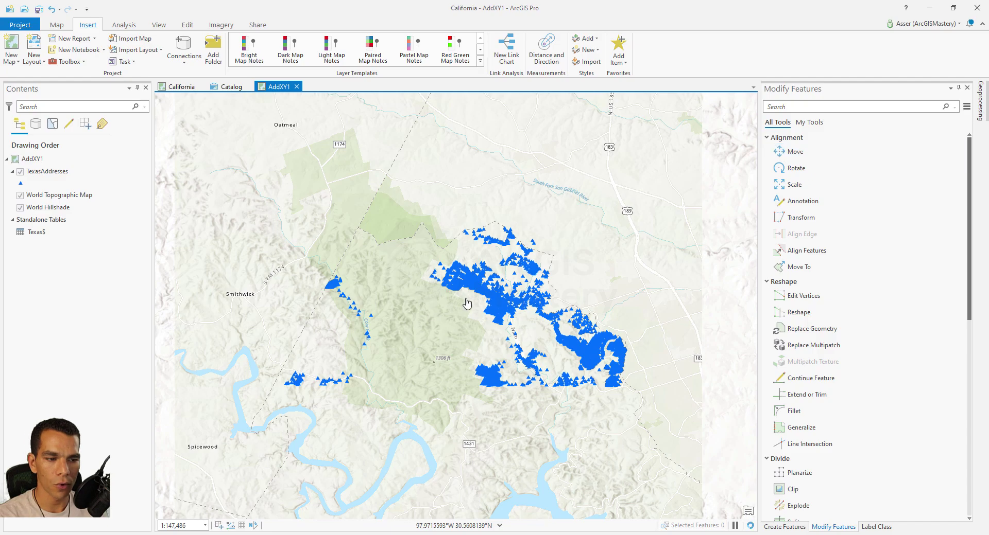
click(55, 173)
right_click(55, 172)
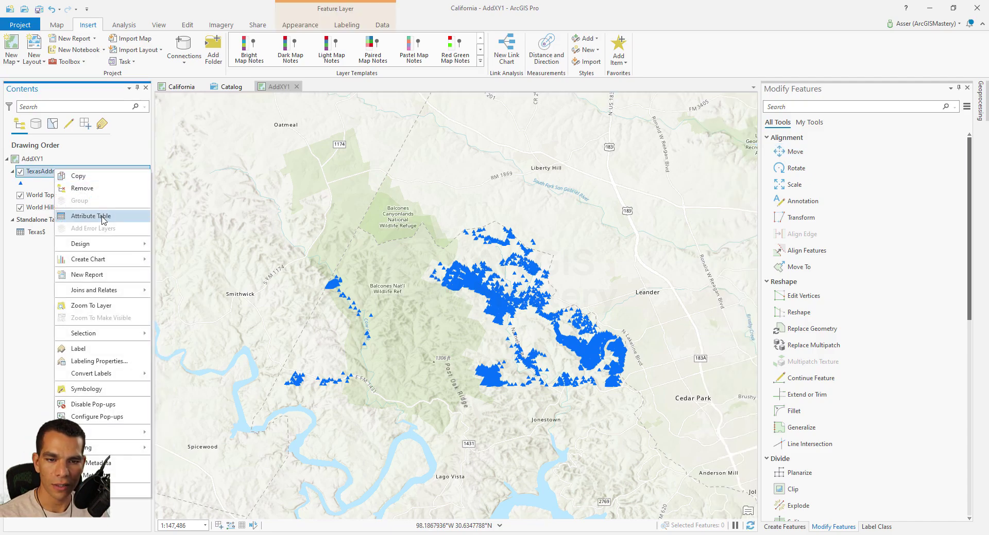
key(Return)
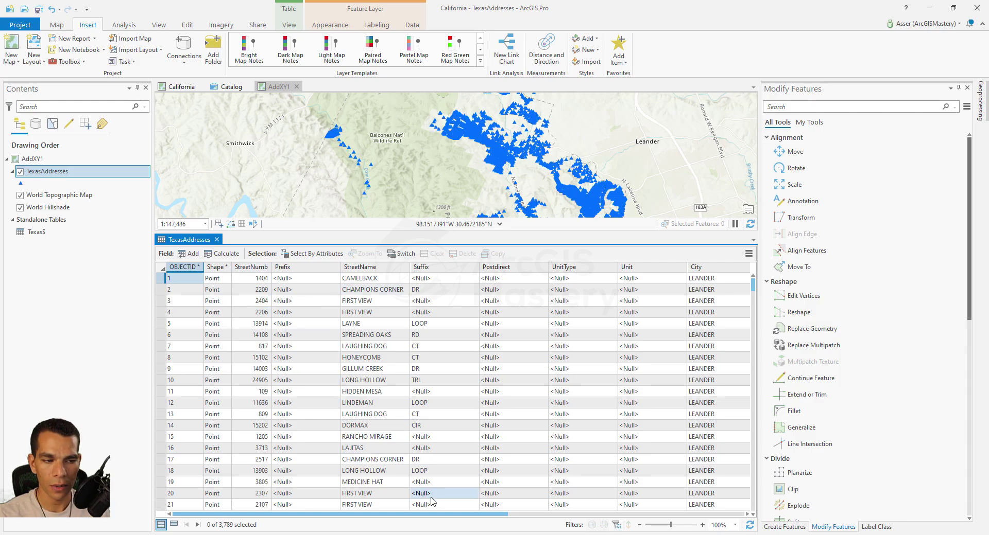
drag(457, 514, 676, 525)
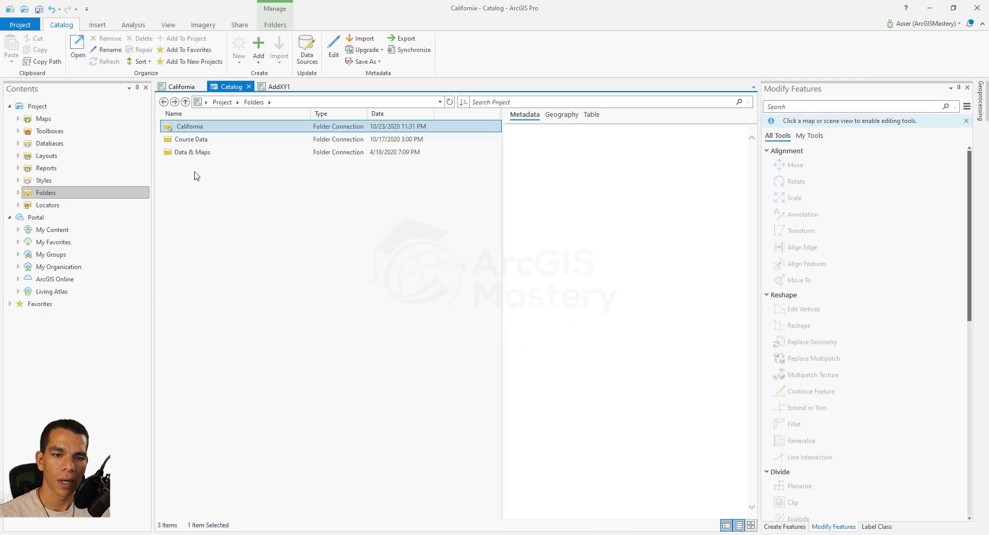
Close the table and create a new locator from the California folder in Catalog.
click(217, 239)
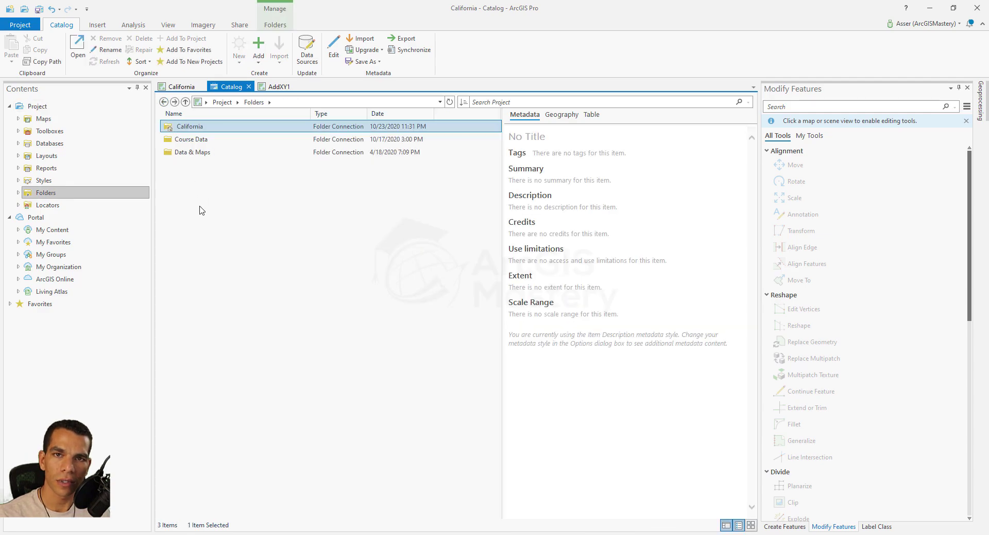
double_click(189, 127)
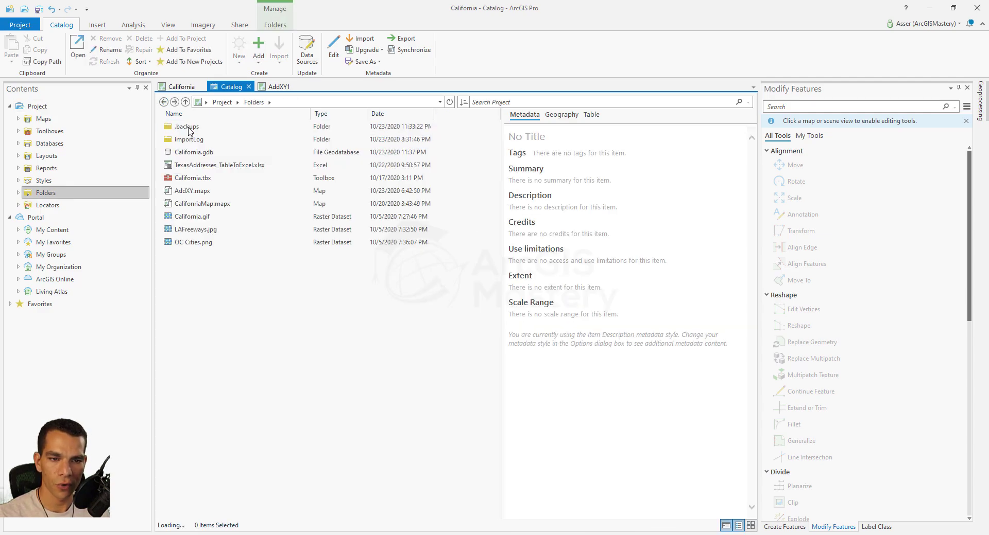
right_click(200, 276)
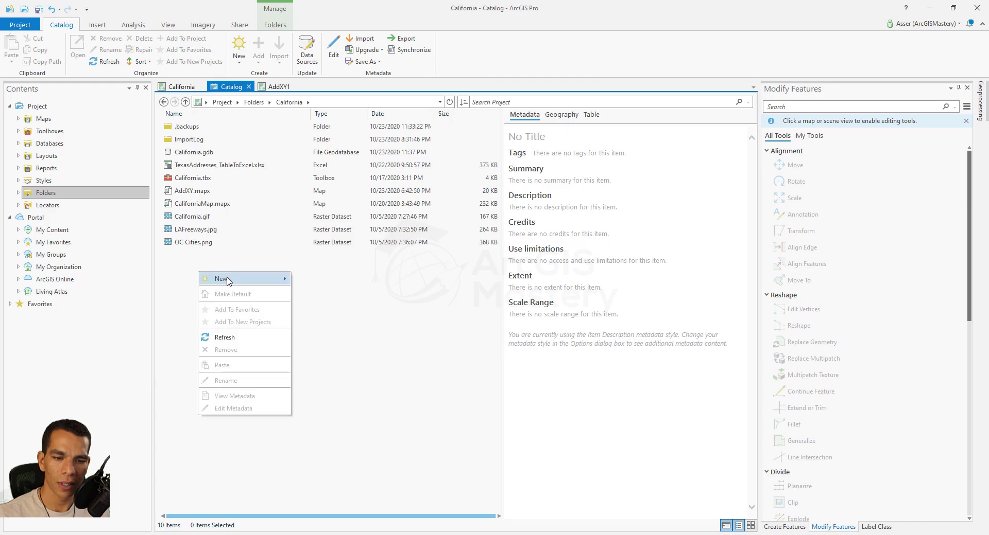
mouse_move(242, 278)
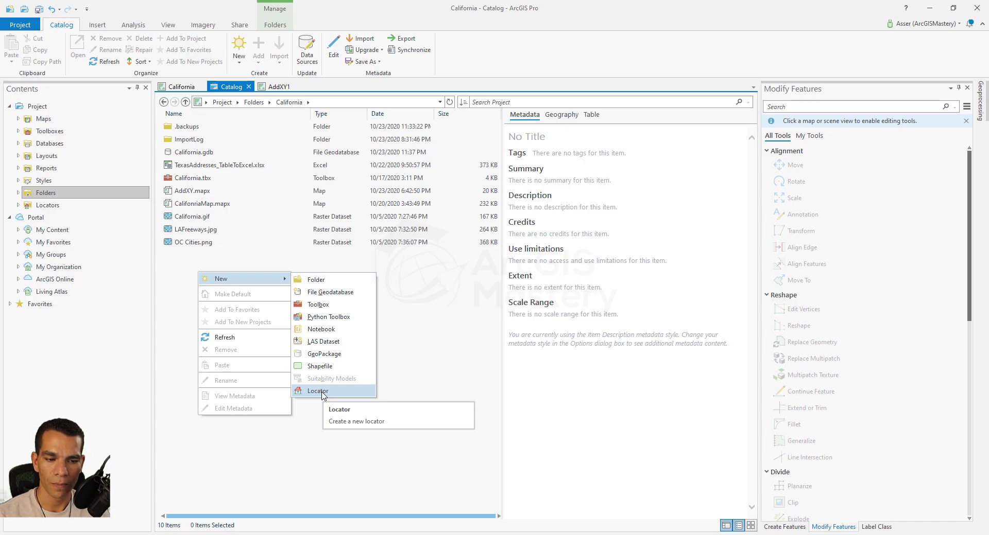
click(320, 391)
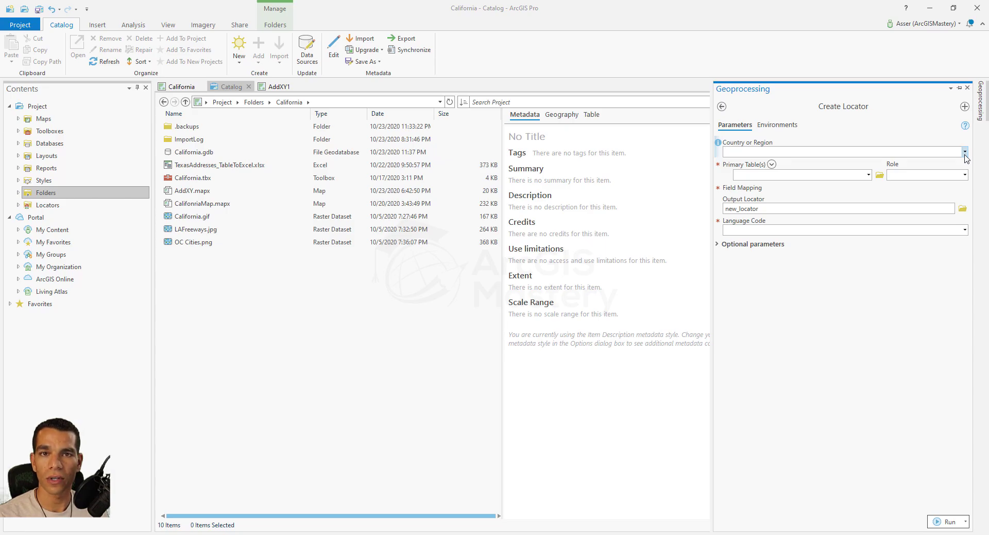
Set the locator's country or region to United States.
click(964, 154)
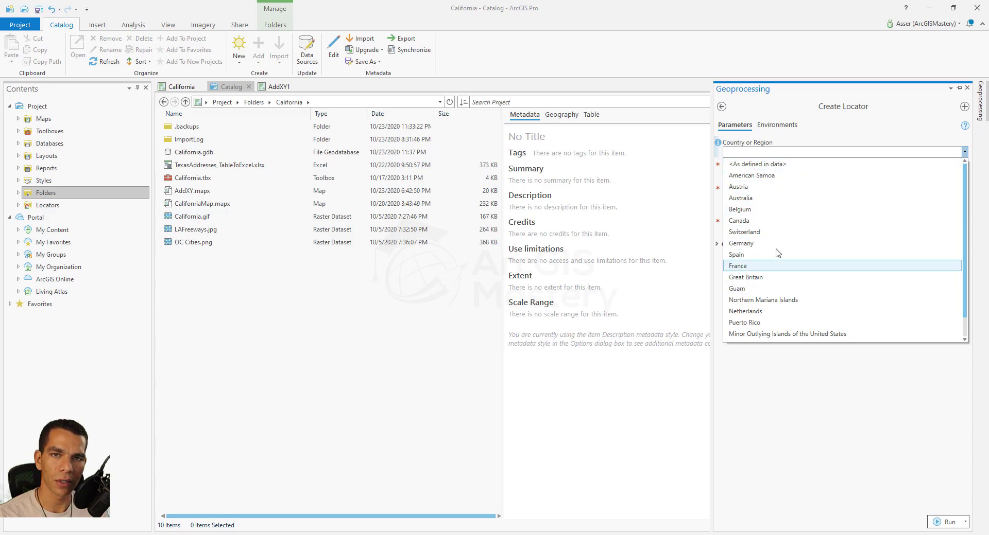
scroll(789, 265, down, 1)
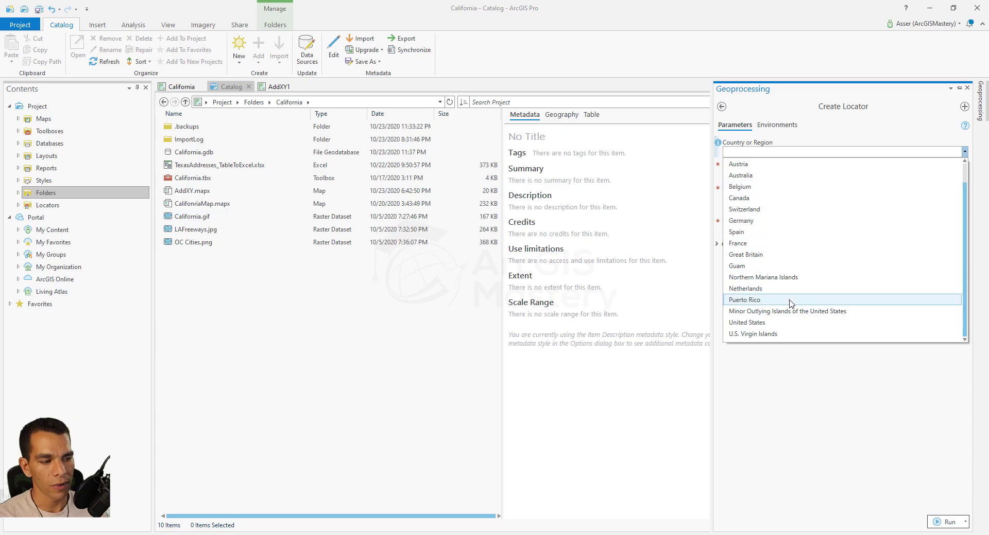
click(772, 323)
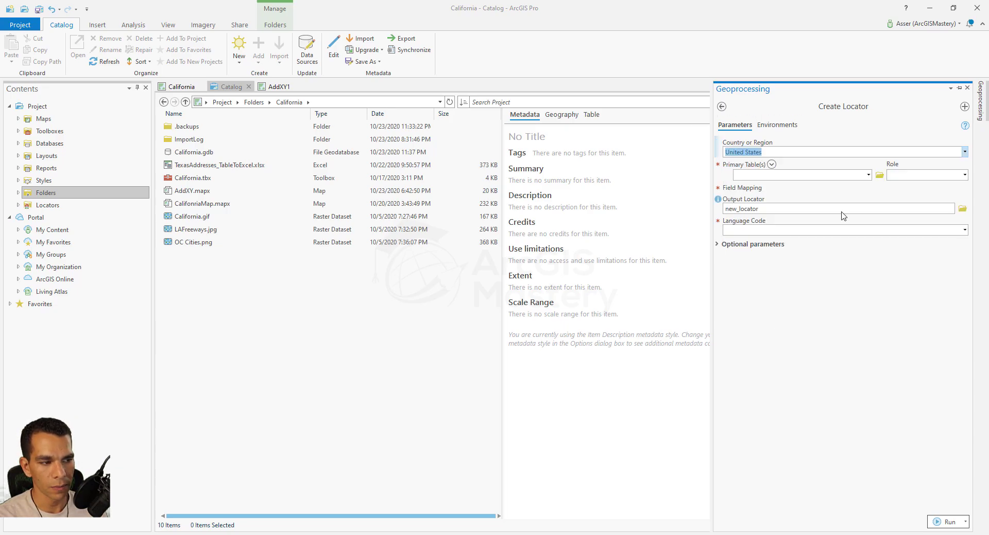
Choose TexasAddresses as the primary table and list its available roles.
click(879, 176)
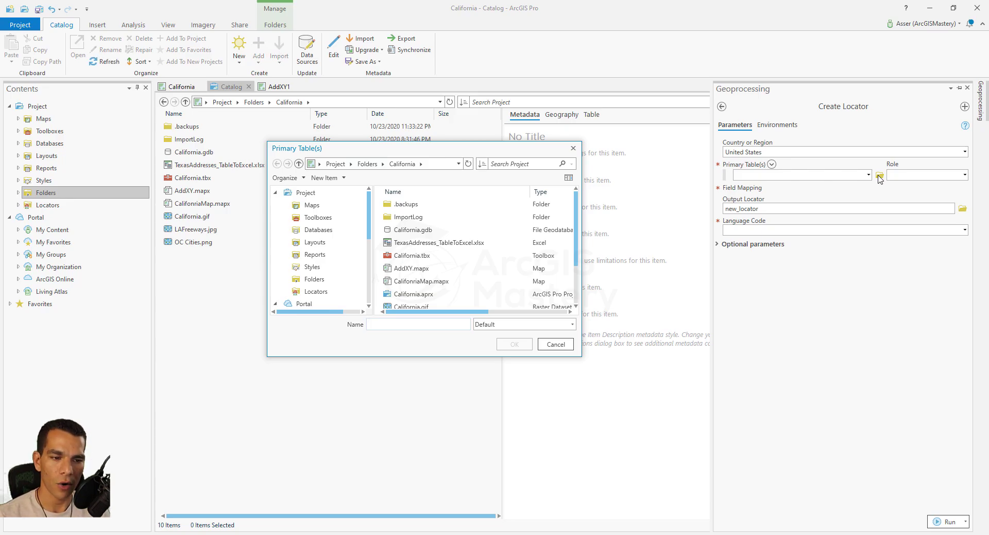
double_click(411, 230)
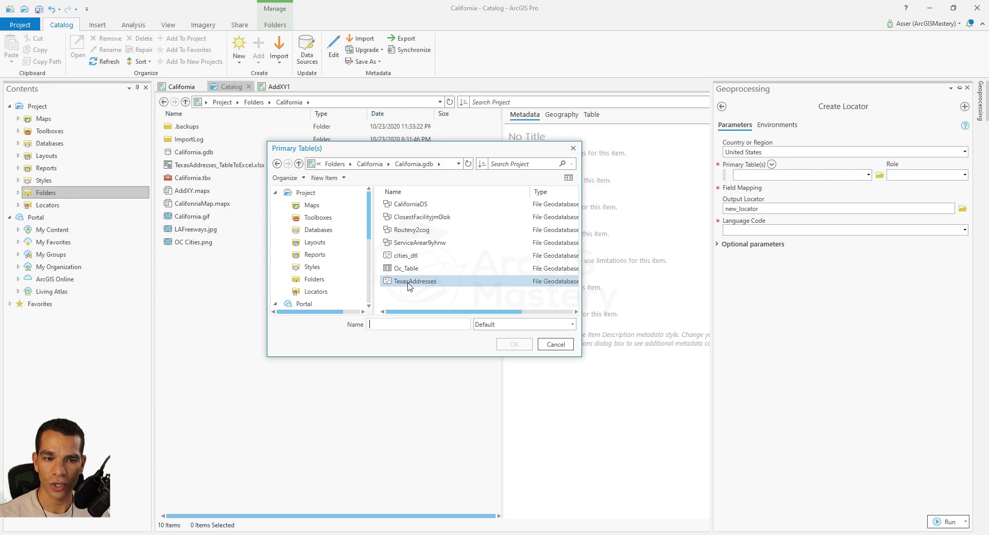
click(555, 345)
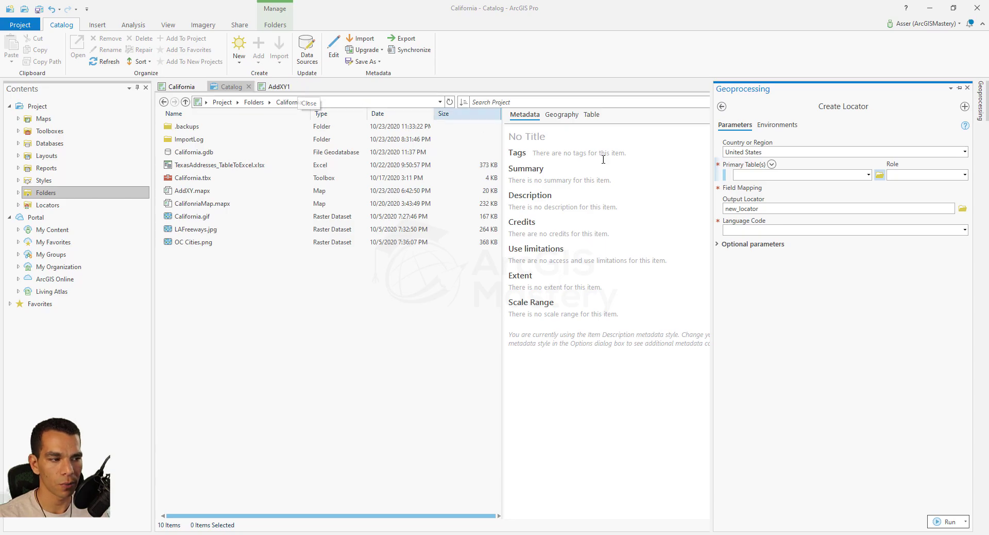
click(868, 175)
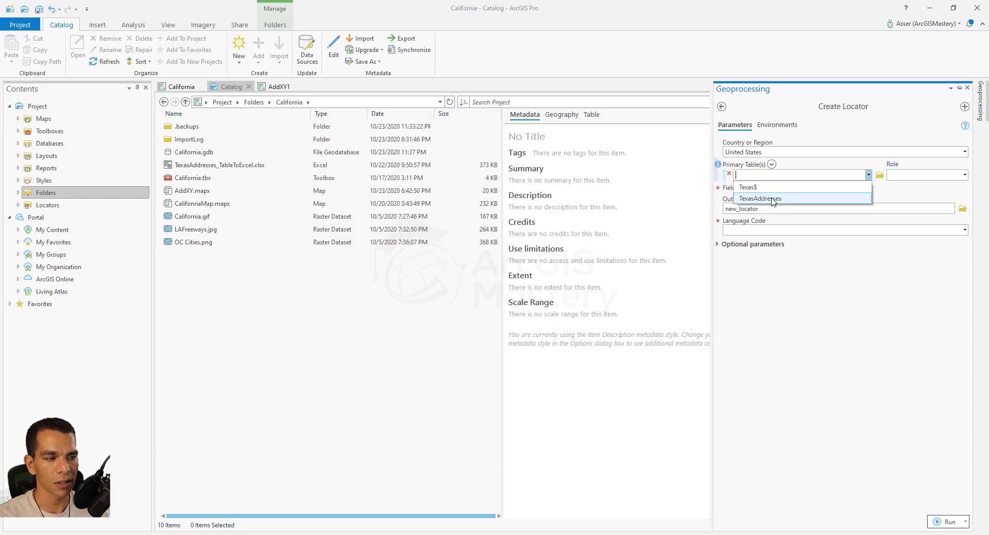
click(772, 199)
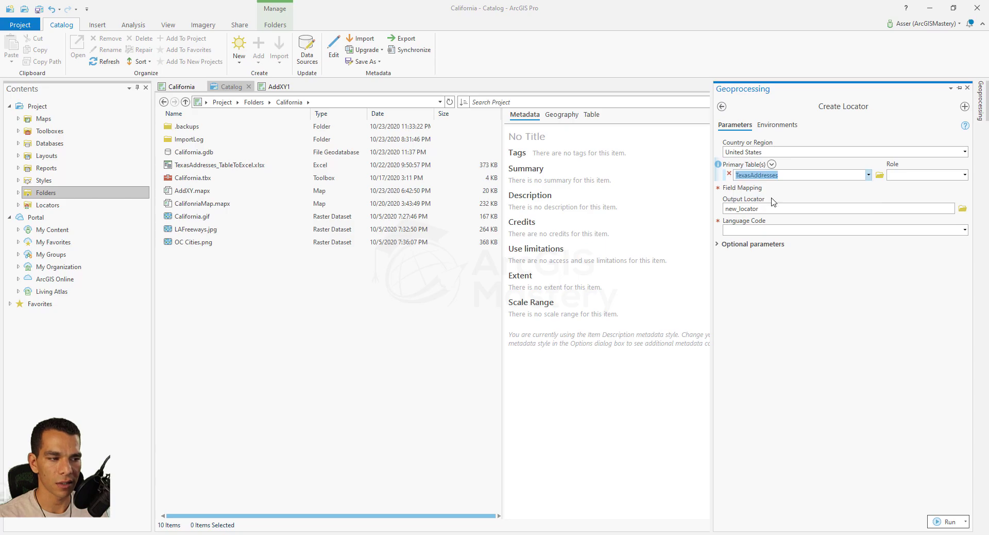
click(964, 177)
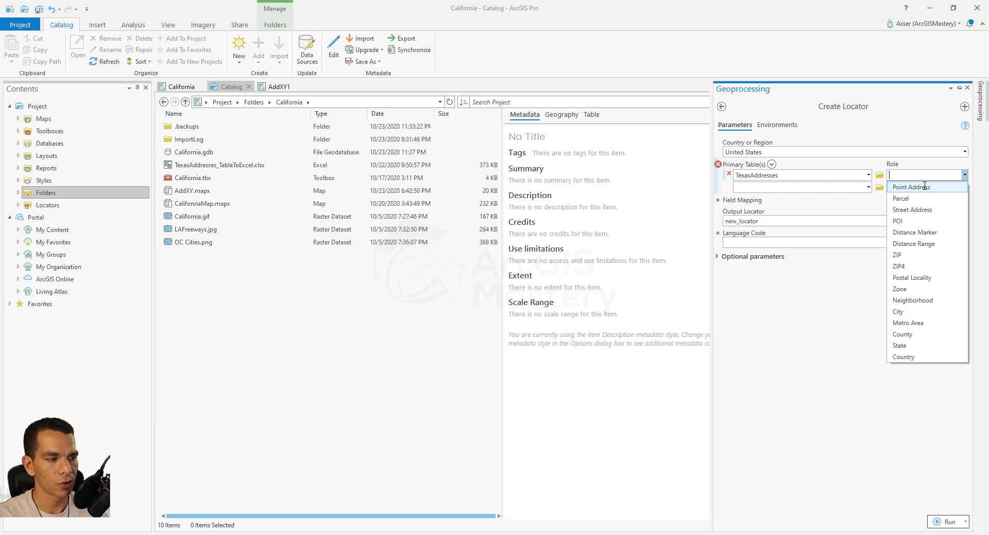
Assign Point Address role; map Street Name, Prefix, Suffix, Full Street Name to StreetName, Prefix, Suffix, CompleteSt.
click(910, 188)
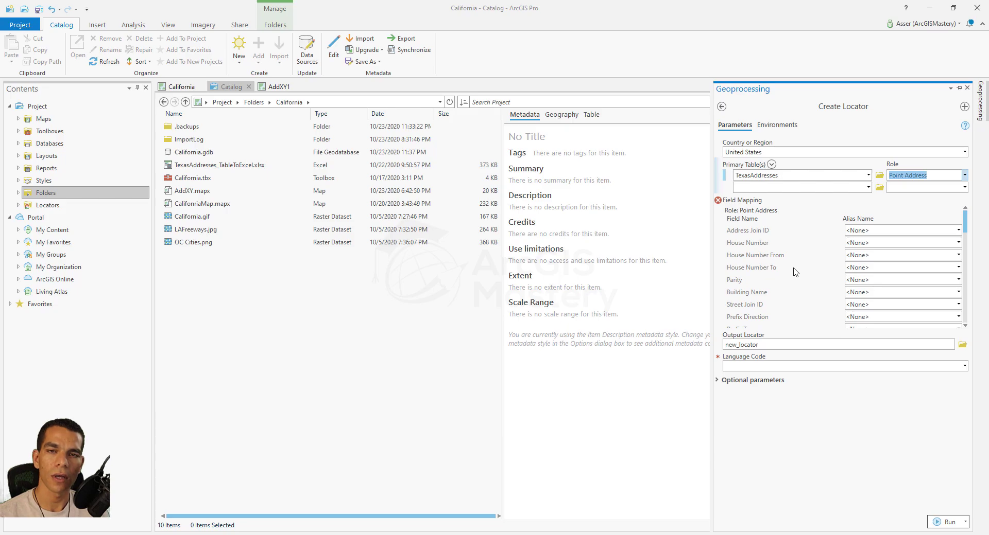
scroll(790, 262, down, 2)
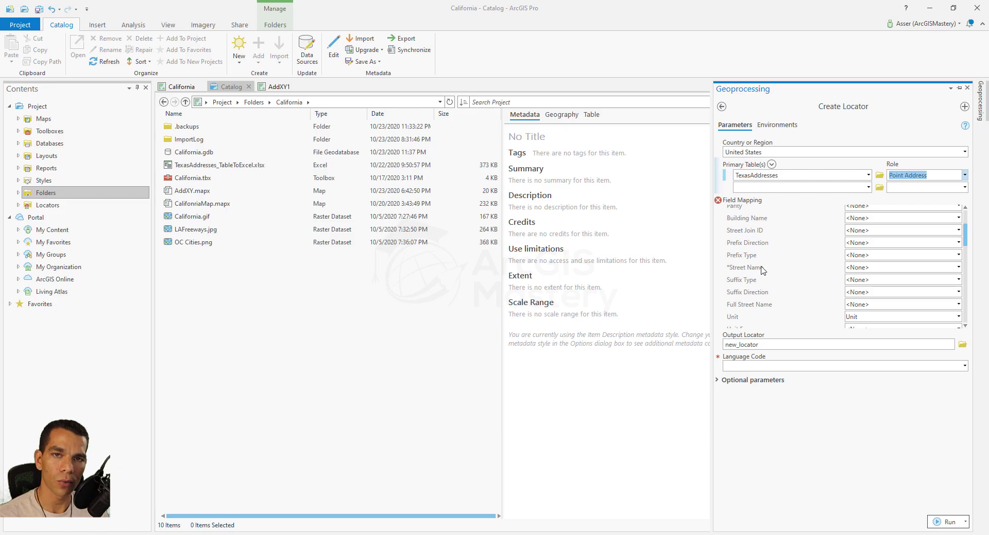
click(958, 267)
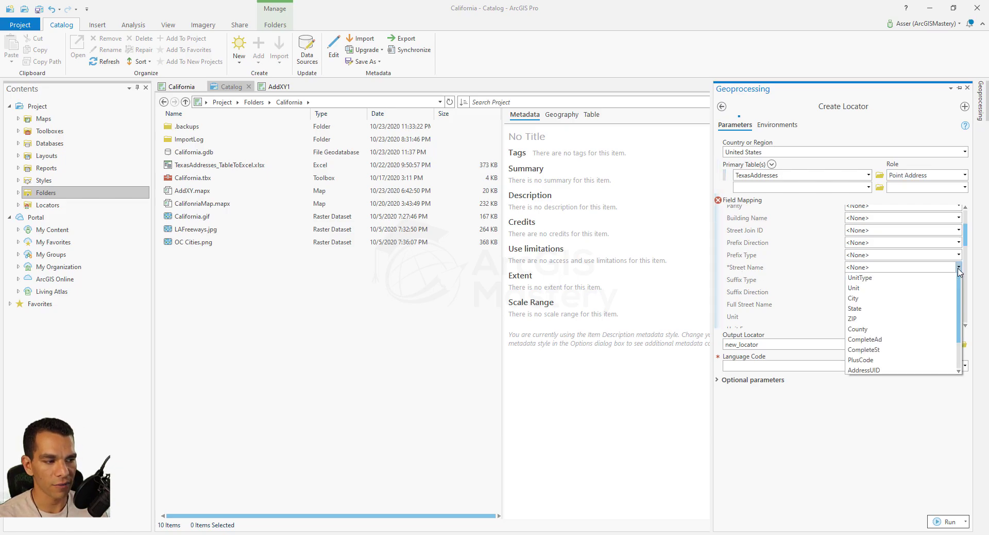
click(863, 330)
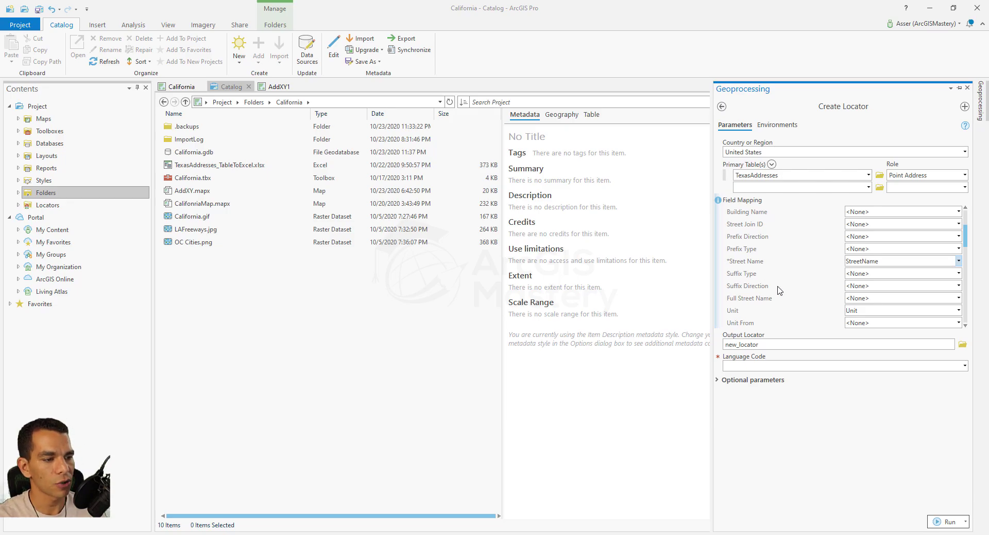
click(957, 249)
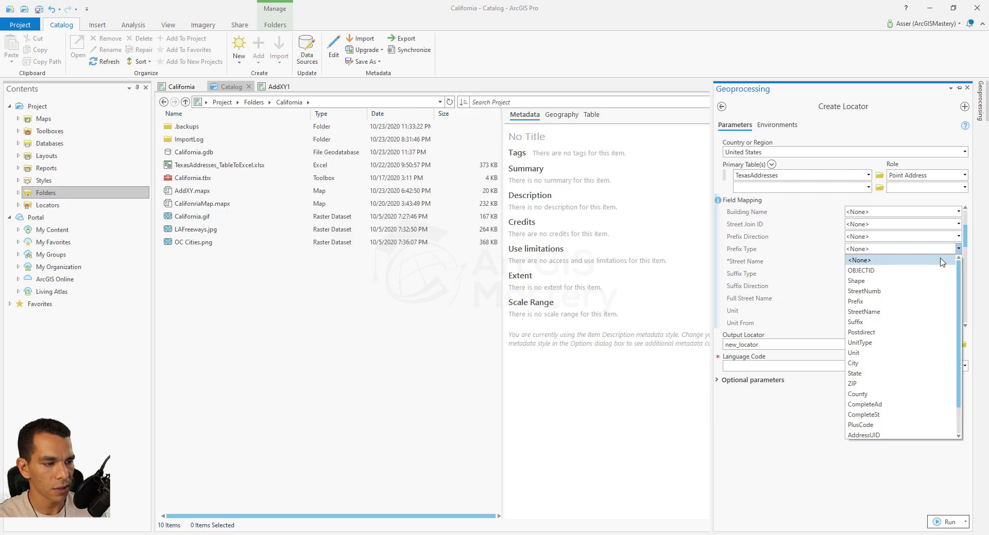
click(942, 301)
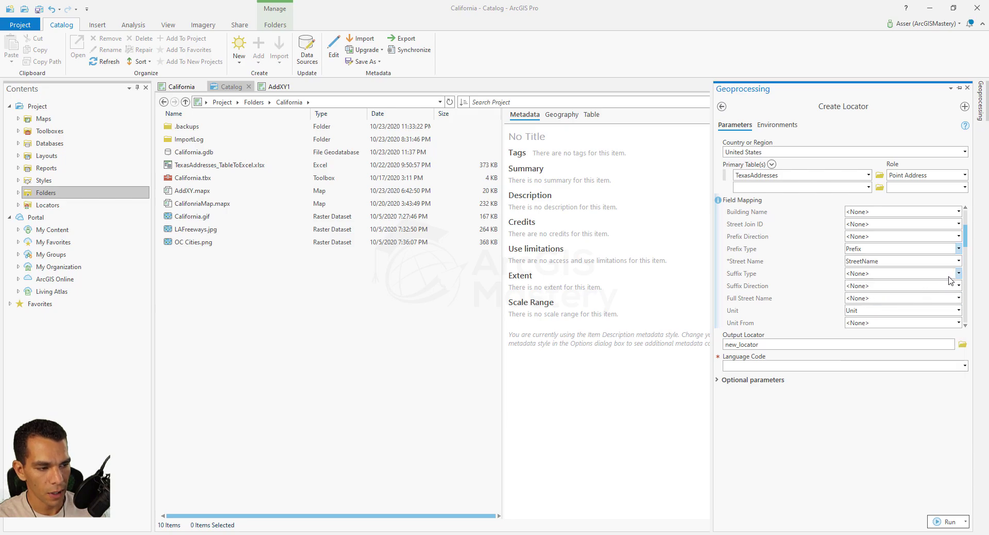
click(957, 274)
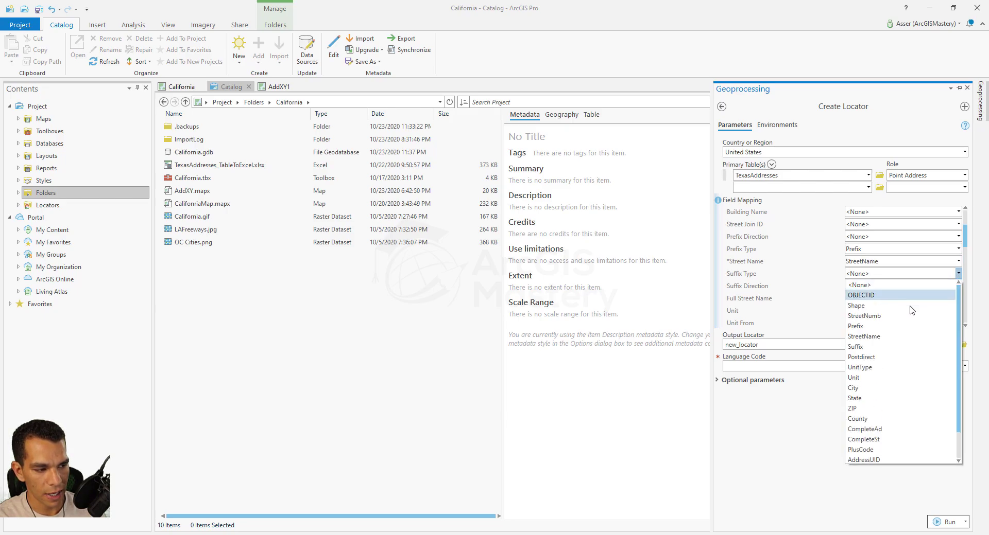
click(871, 349)
scroll(807, 288, down, 1)
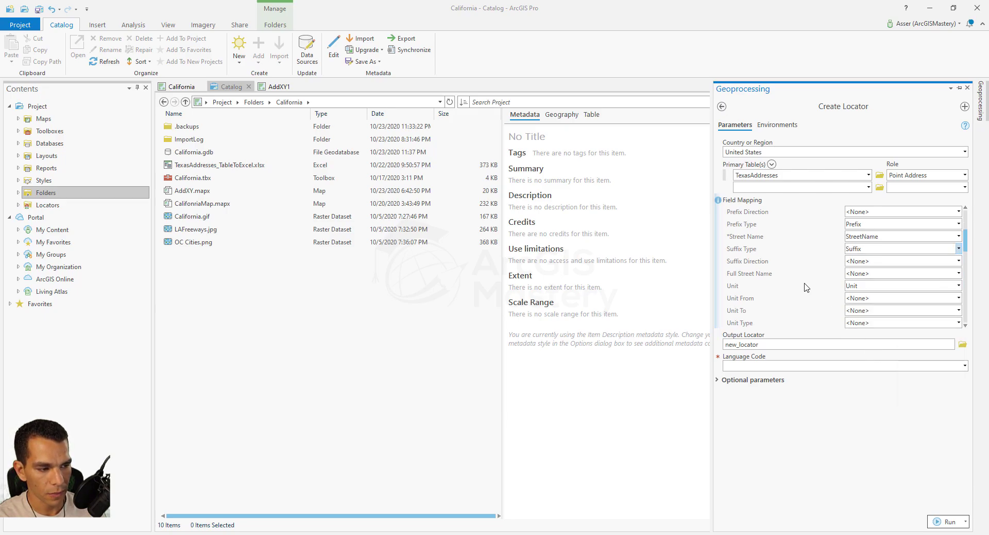
click(958, 273)
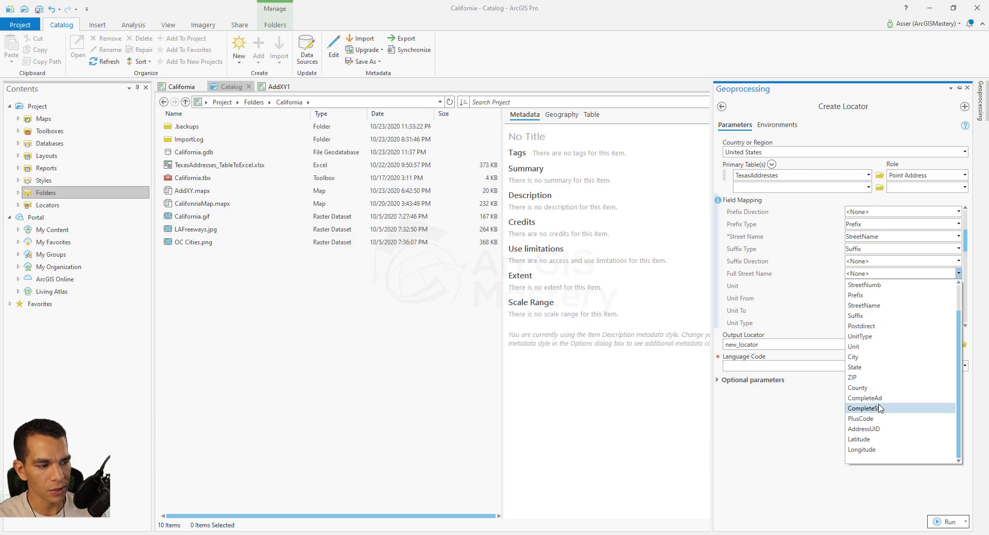
click(878, 408)
Map House Number to the StreetNumb field and review the remaining field mappings.
scroll(811, 299, down, 1)
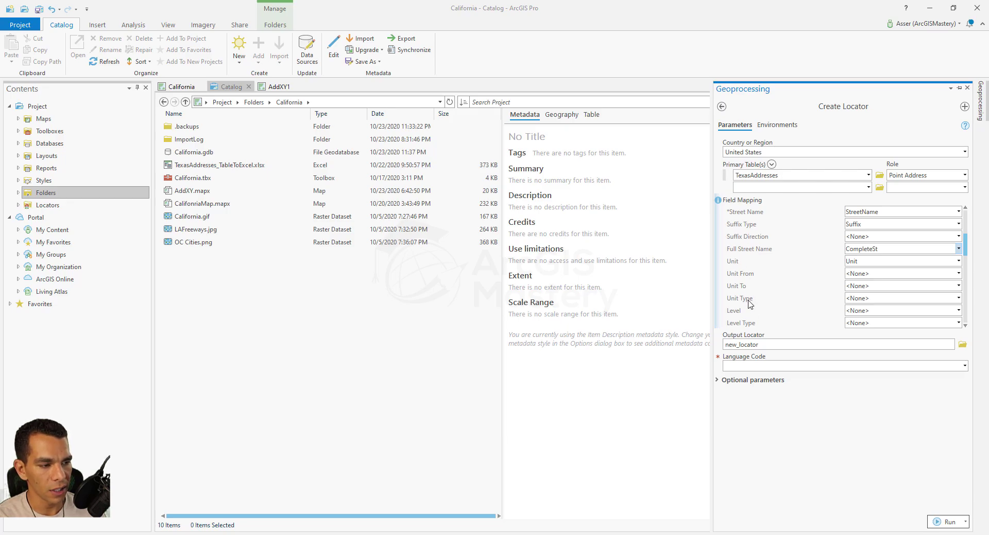
scroll(916, 301, down, 1)
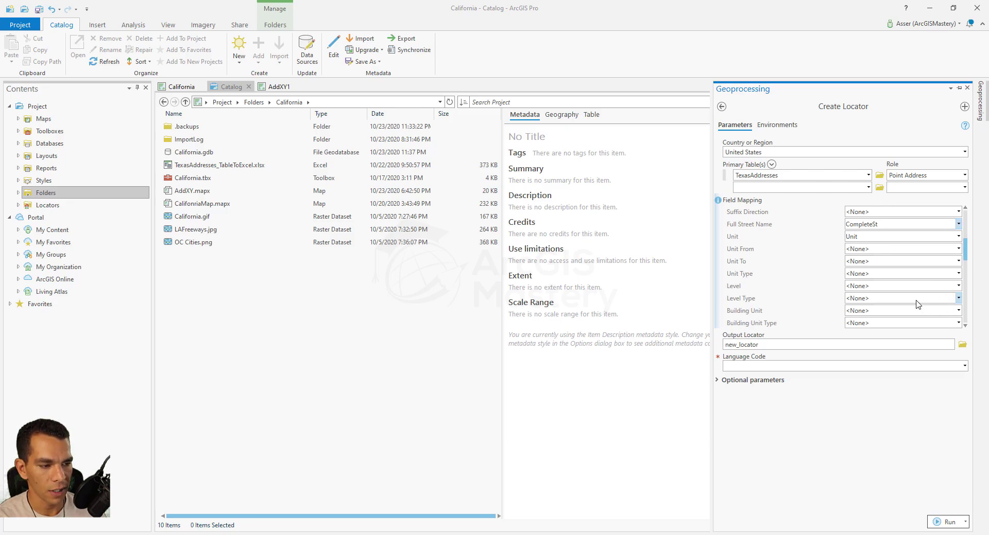
scroll(916, 304, down, 2)
scroll(916, 303, down, 4)
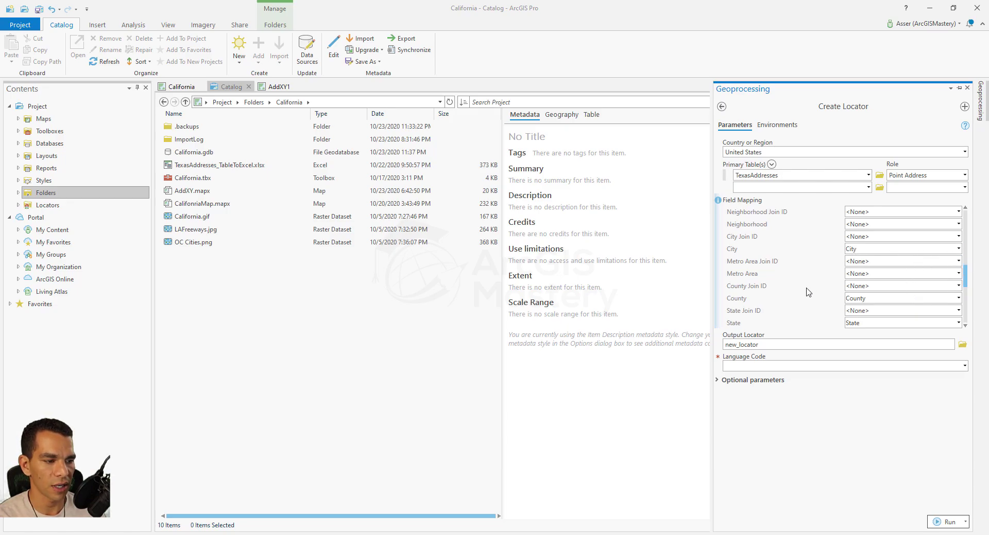
scroll(808, 293, down, 1)
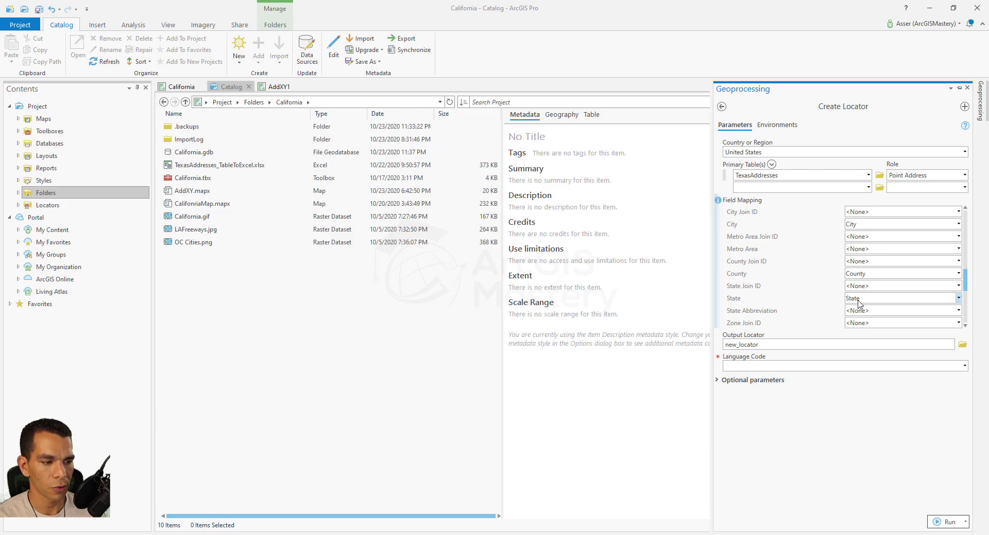
scroll(828, 298, down, 2)
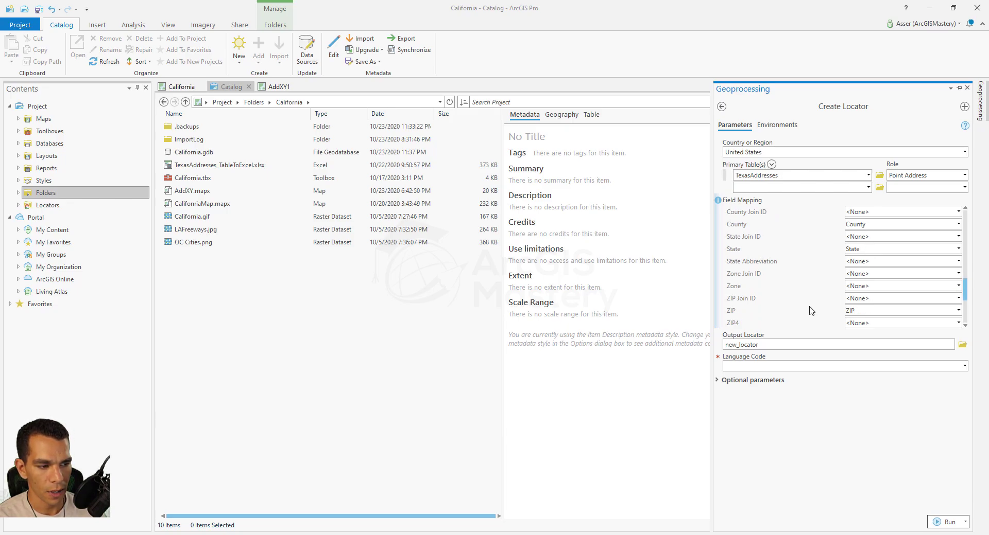
scroll(821, 293, up, 8)
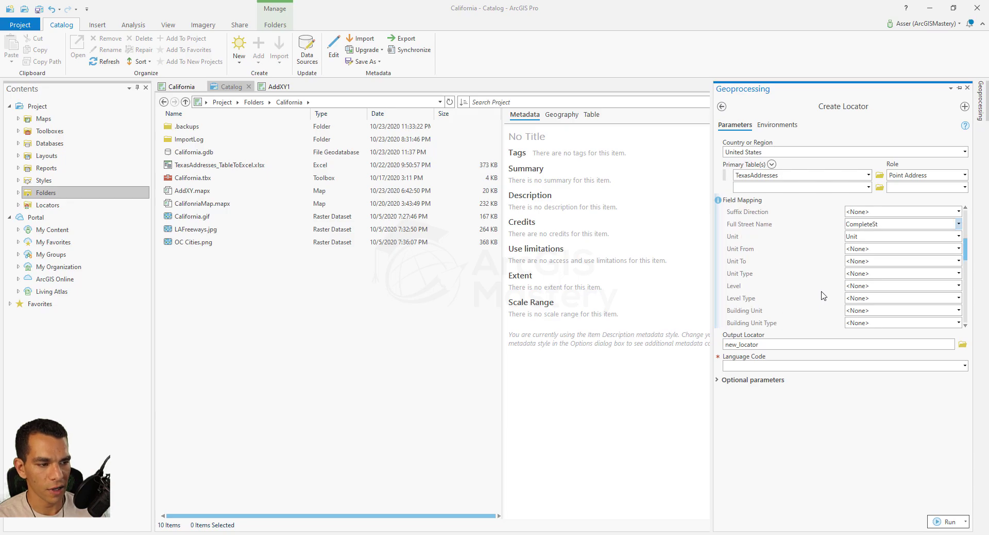
scroll(822, 296, up, 3)
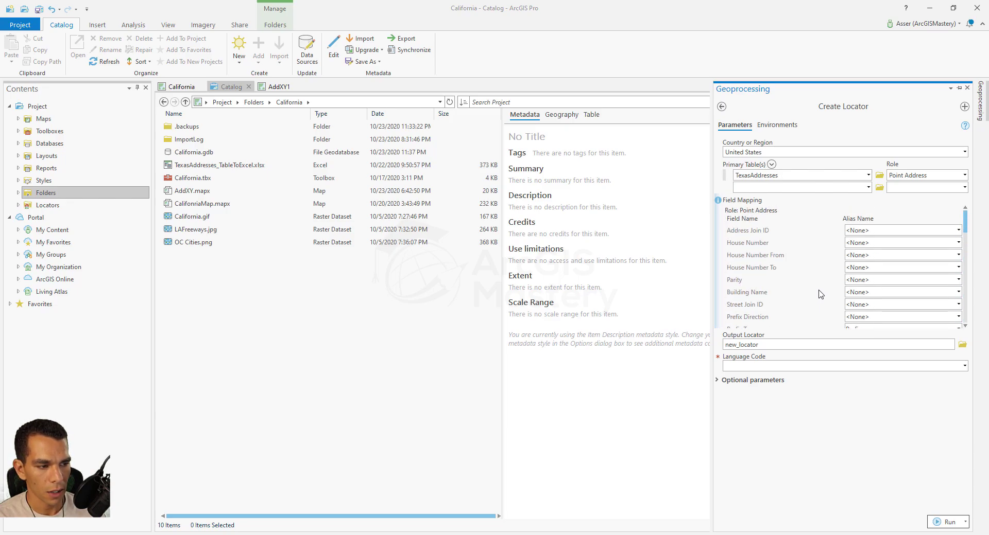
click(956, 243)
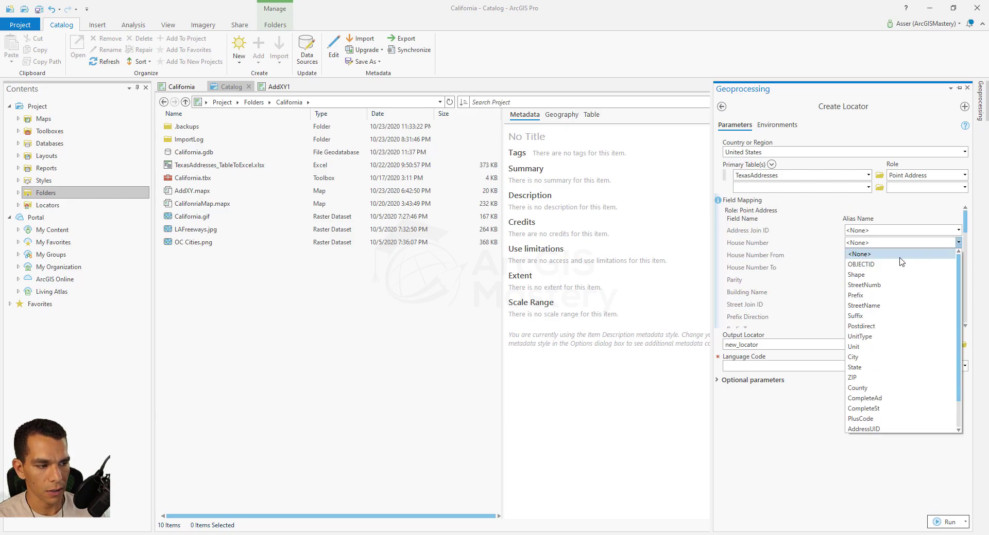
click(878, 286)
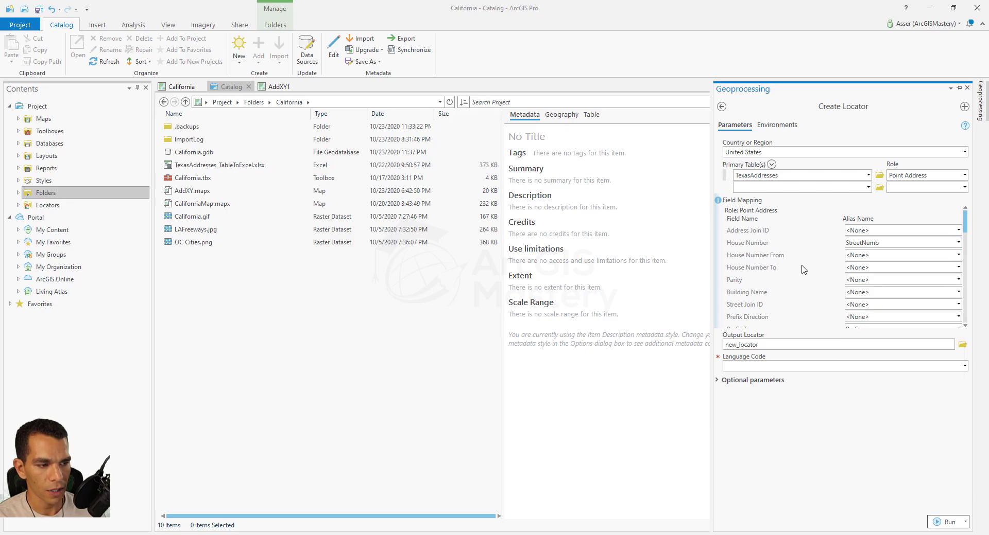
scroll(813, 262, down, 2)
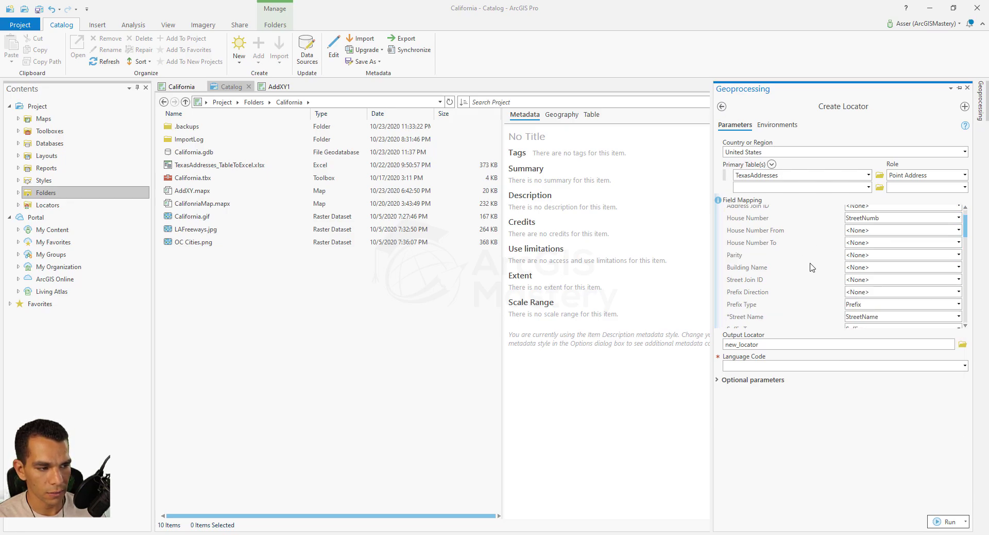
scroll(812, 289, down, 3)
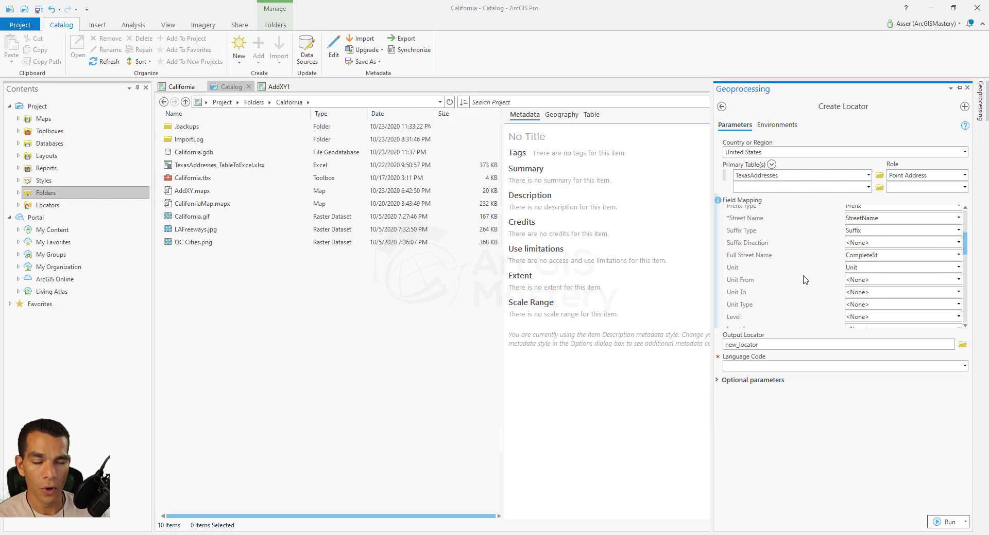
scroll(805, 280, down, 6)
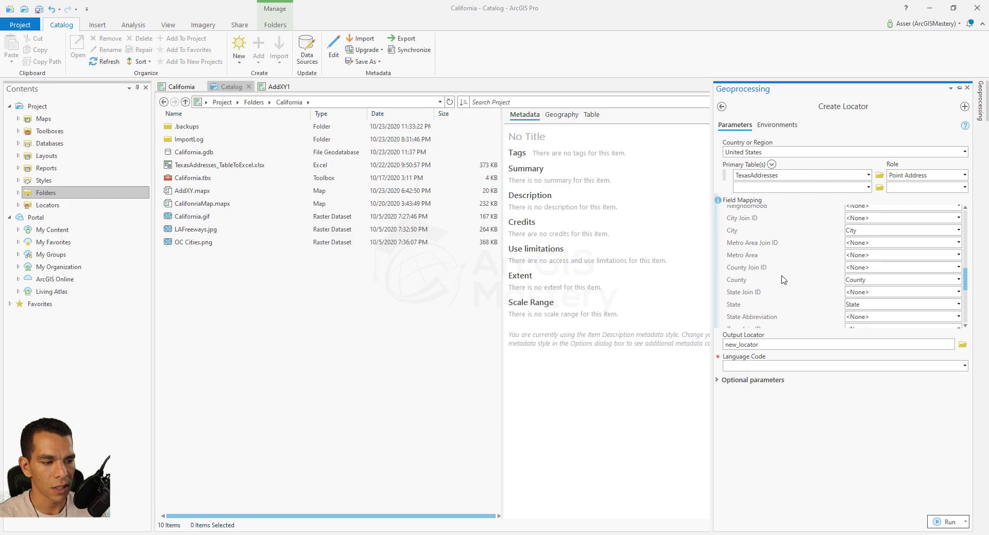
Name the output locator TexasLocator, set language to English, and run Create Locator.
click(941, 348)
text(T)
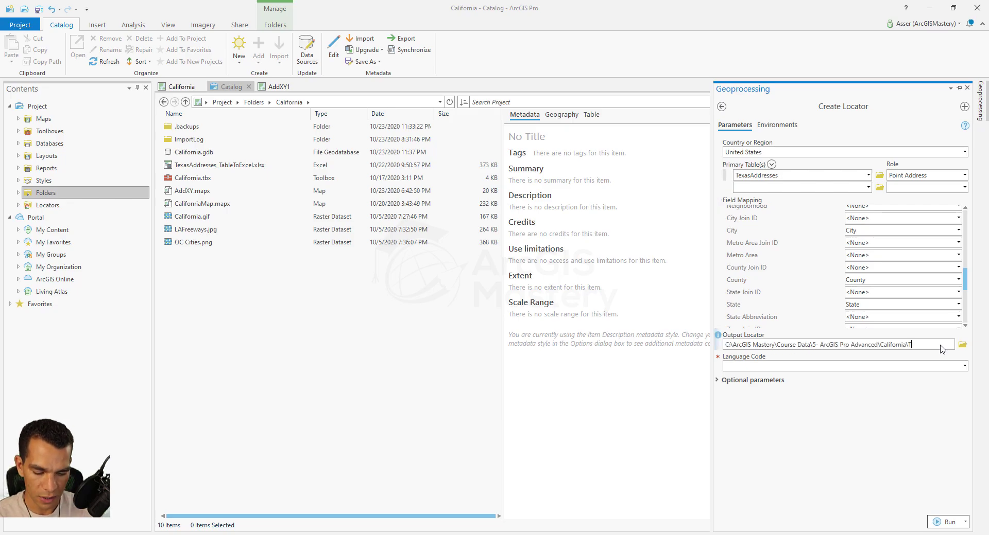
text(exasLocator)
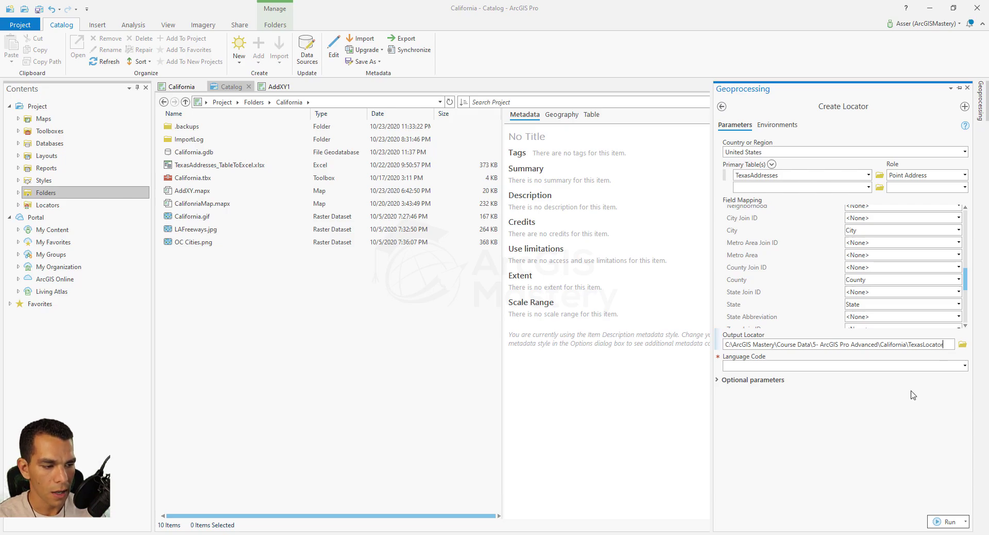
click(964, 366)
click(964, 366)
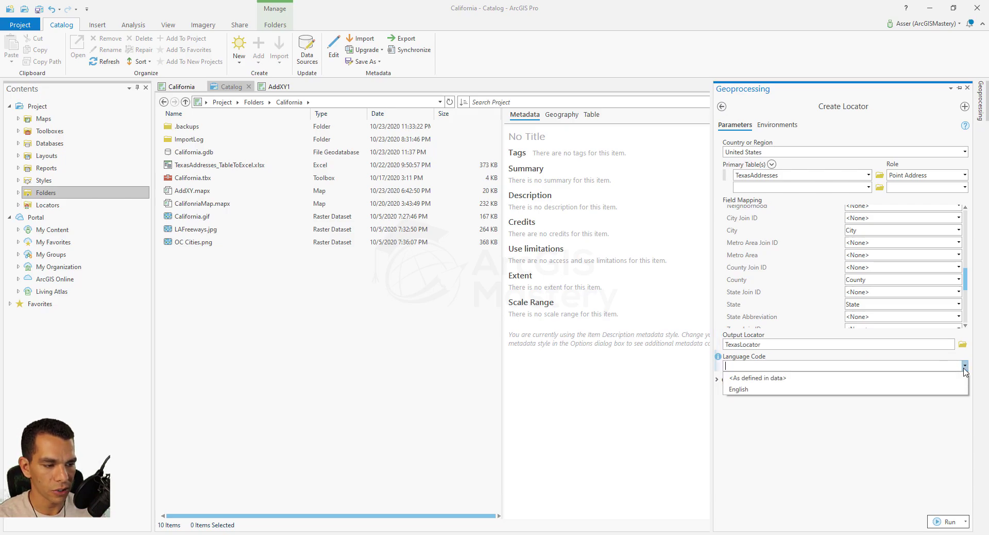
click(851, 391)
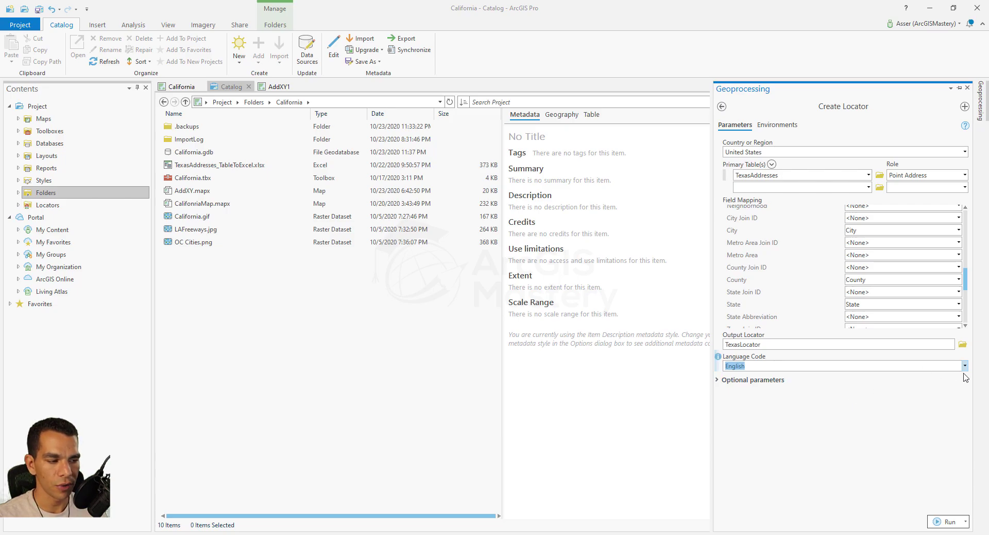
click(946, 522)
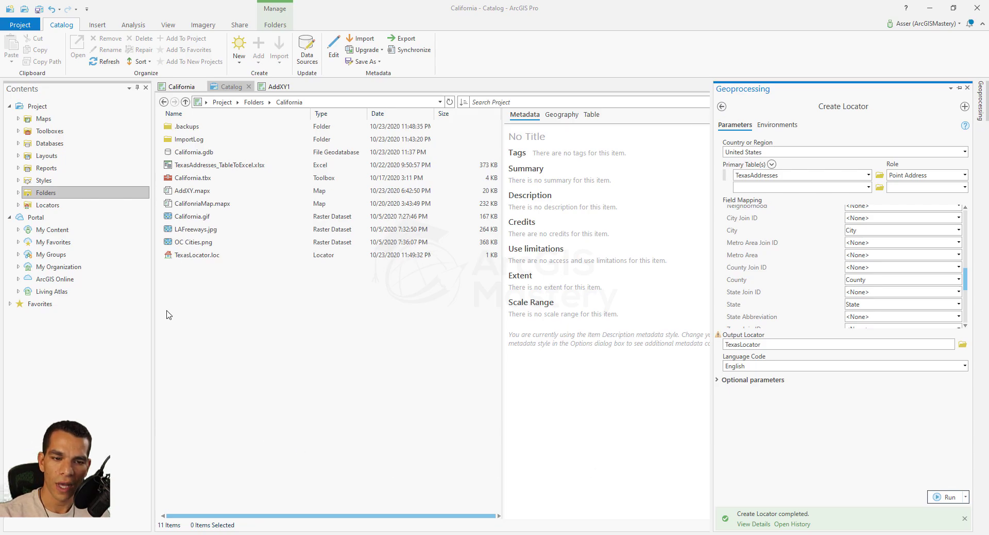
Close the Geoprocessing pane and return to the AddXY1 map.
click(196, 277)
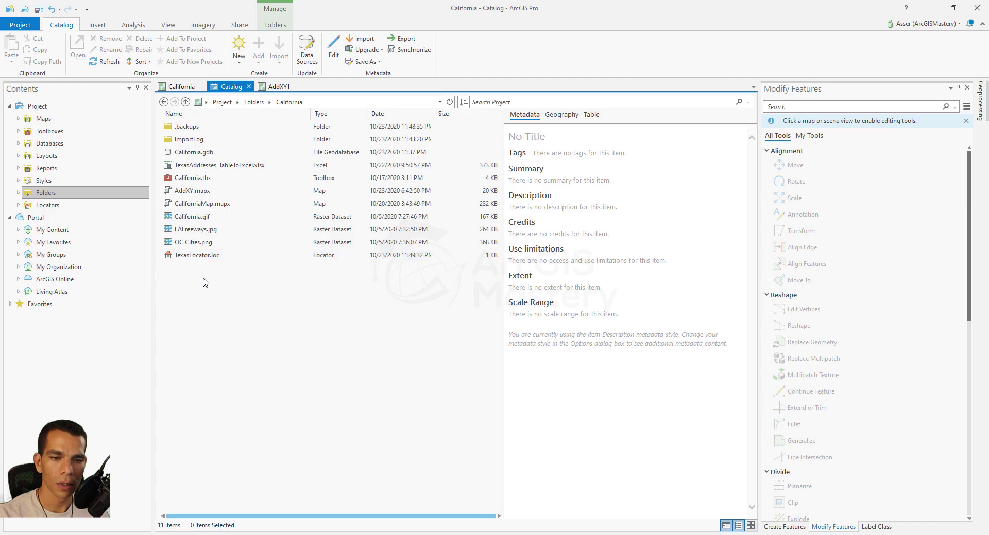
click(279, 86)
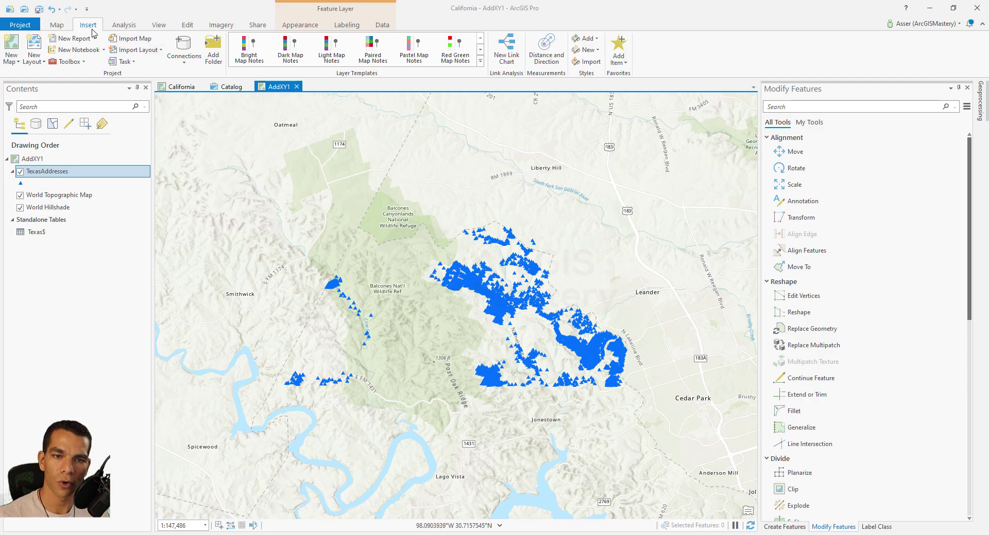
Add TexasLocator.loc from Folders > California as an existing locator.
click(189, 63)
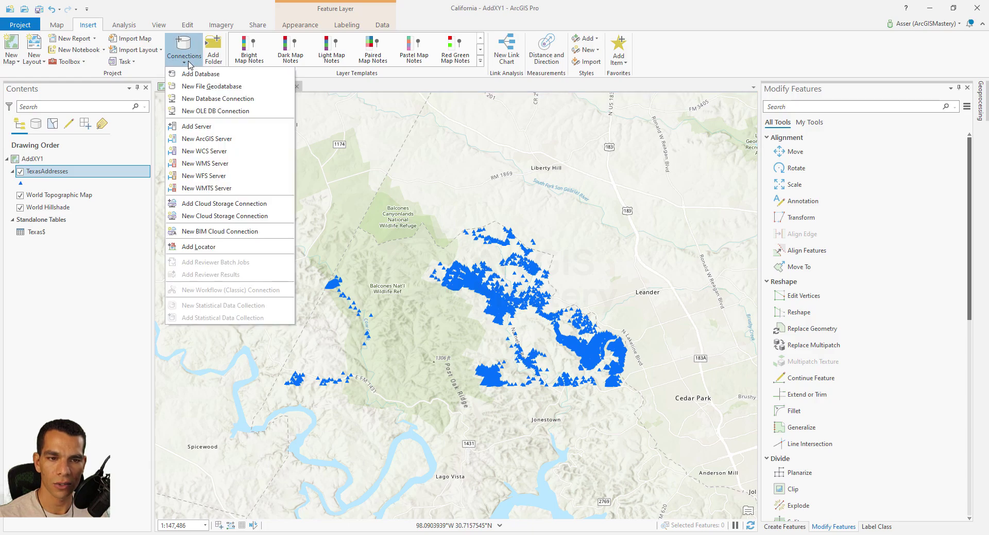
click(211, 248)
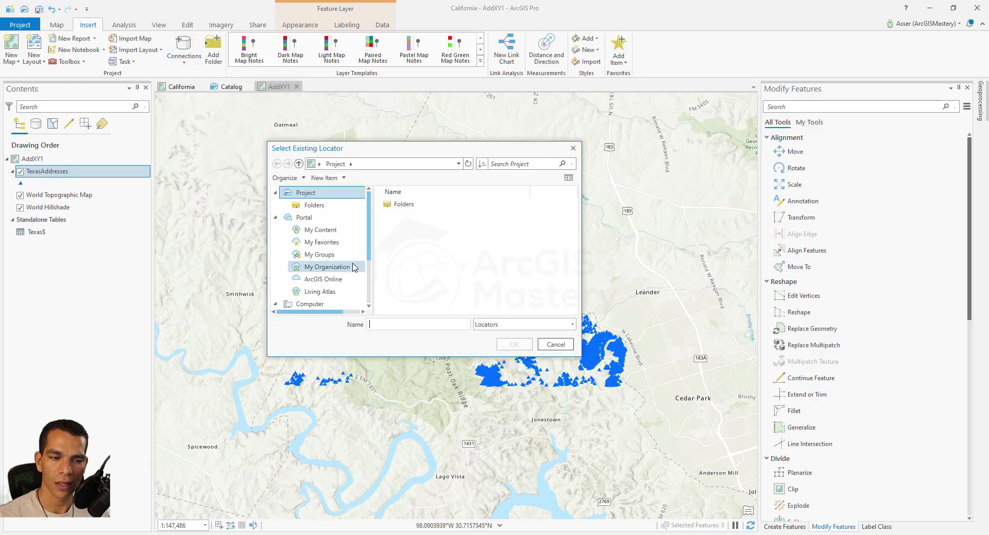
double_click(407, 204)
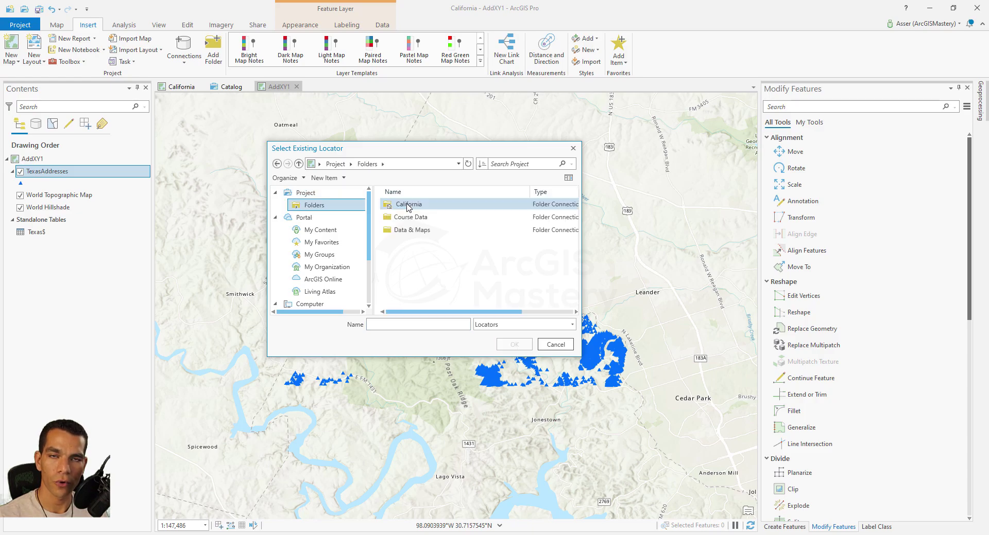
double_click(408, 206)
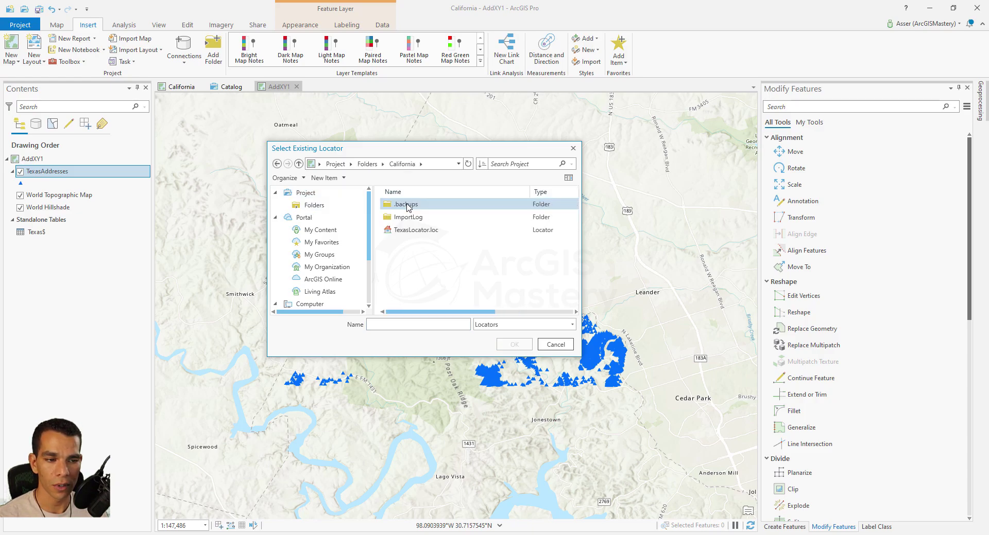
click(413, 233)
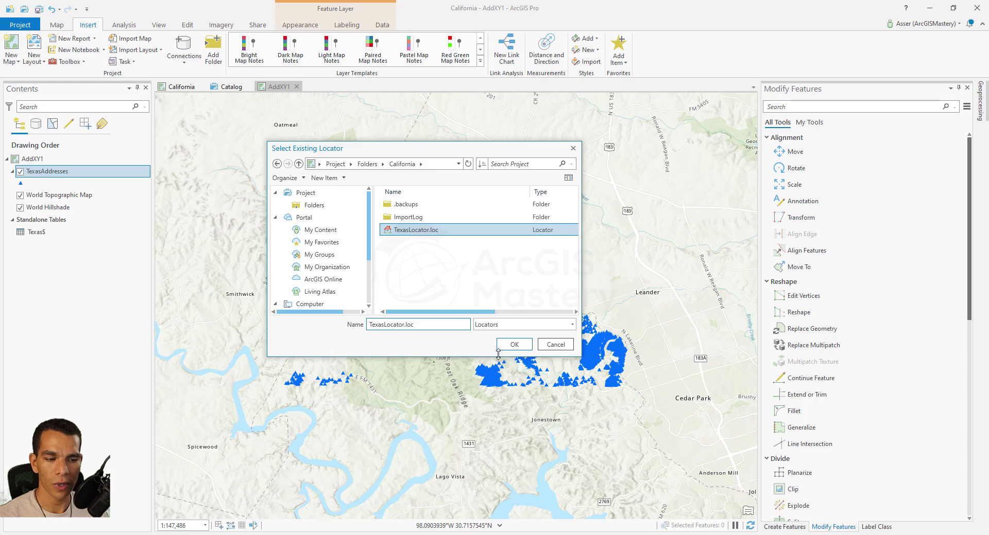
click(514, 344)
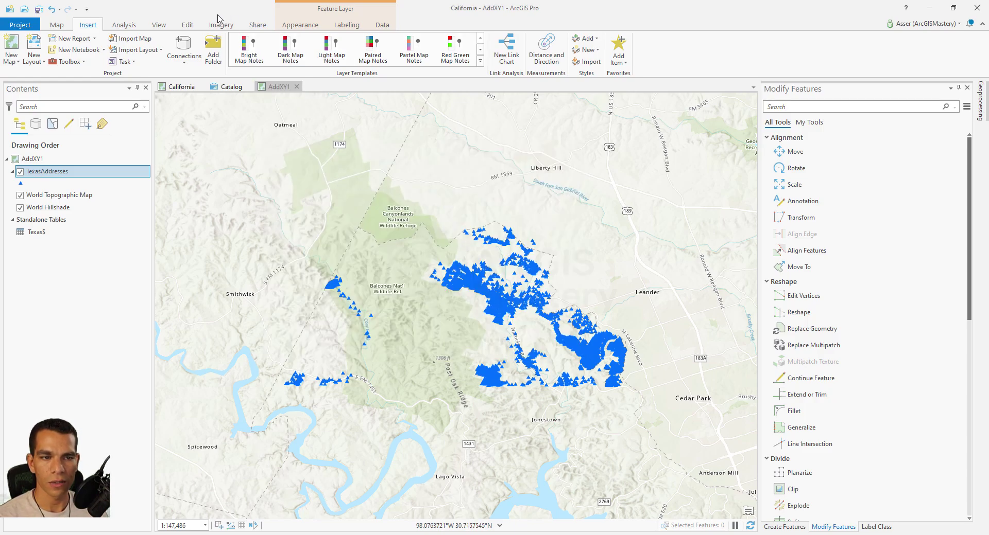
Open the Locate pane's search provider settings, cancelling an attempt to add another locator.
click(57, 25)
click(452, 52)
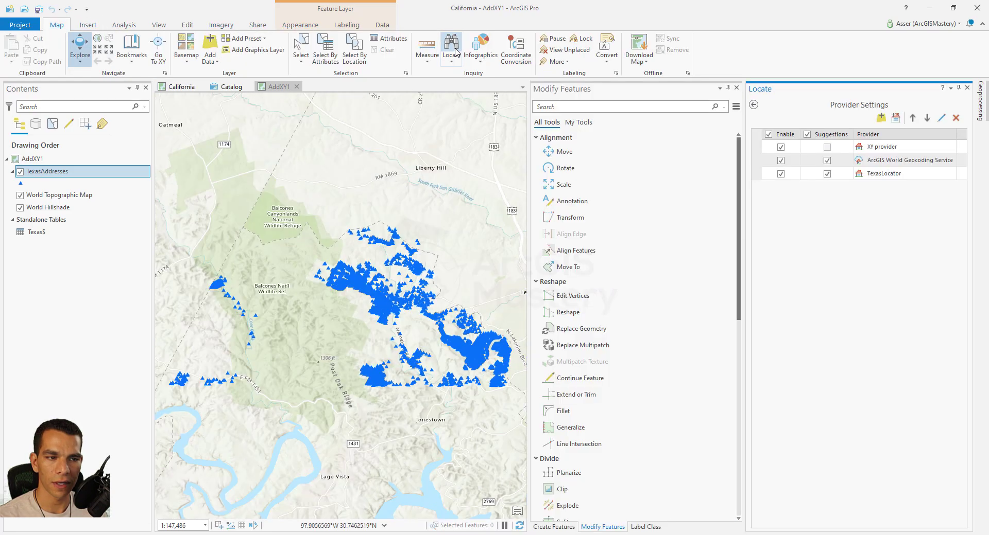
click(754, 105)
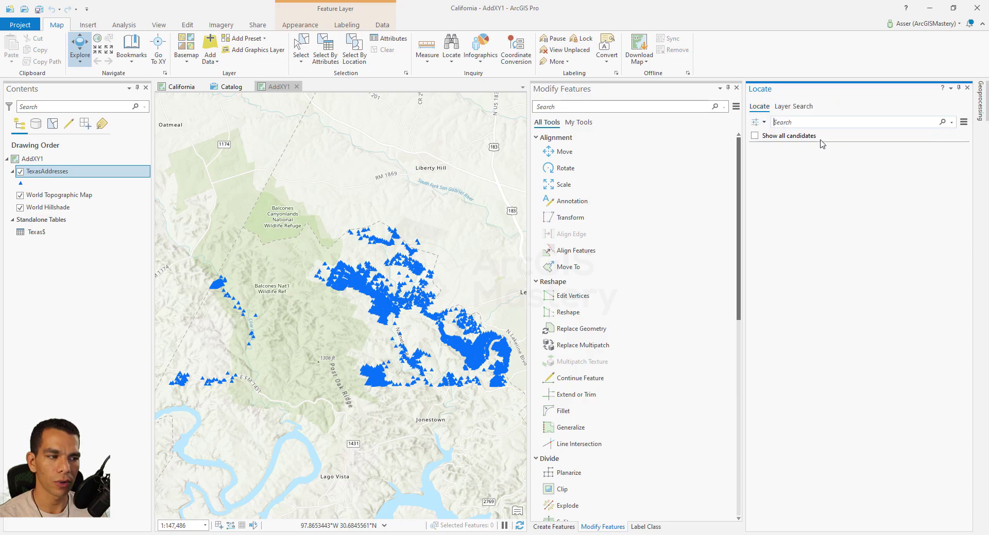
click(759, 123)
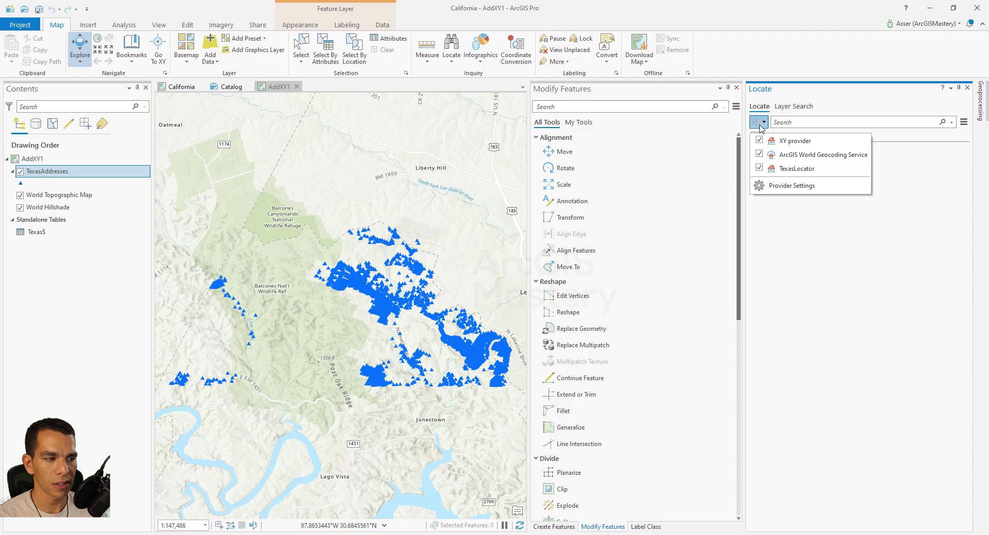
click(796, 187)
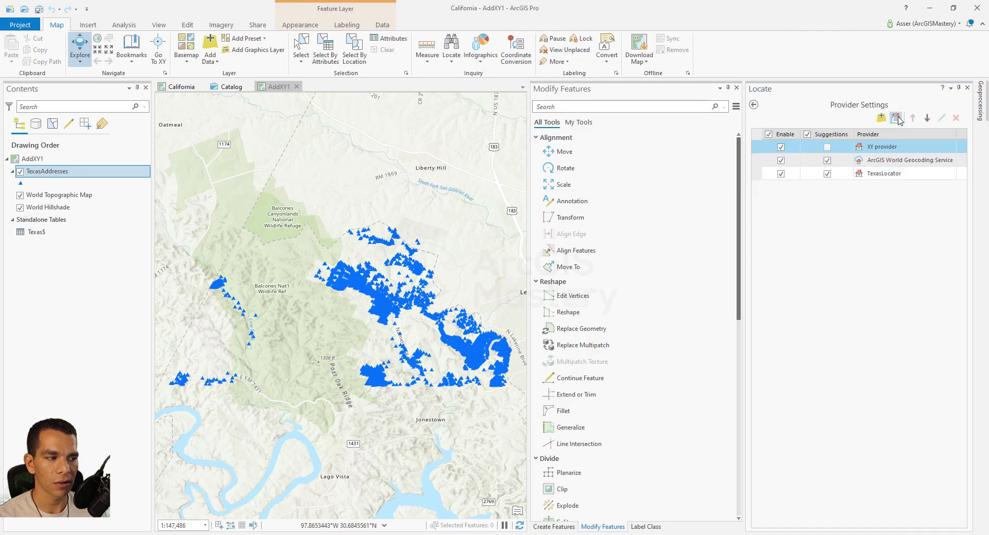
click(896, 118)
click(555, 344)
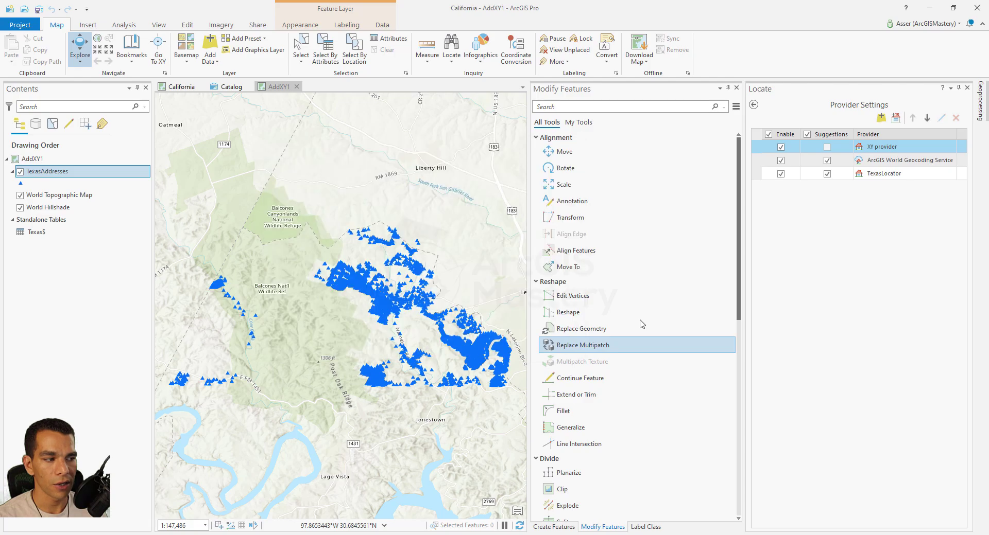
Disable ArcGIS World Geocoding Service and the XY provider, leaving only TexasLocator enabled.
click(808, 175)
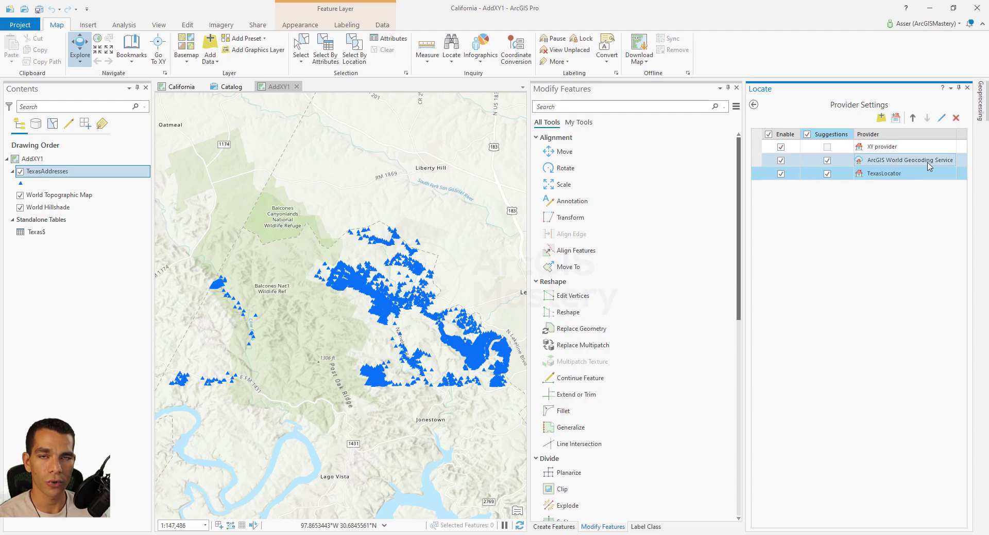
click(862, 175)
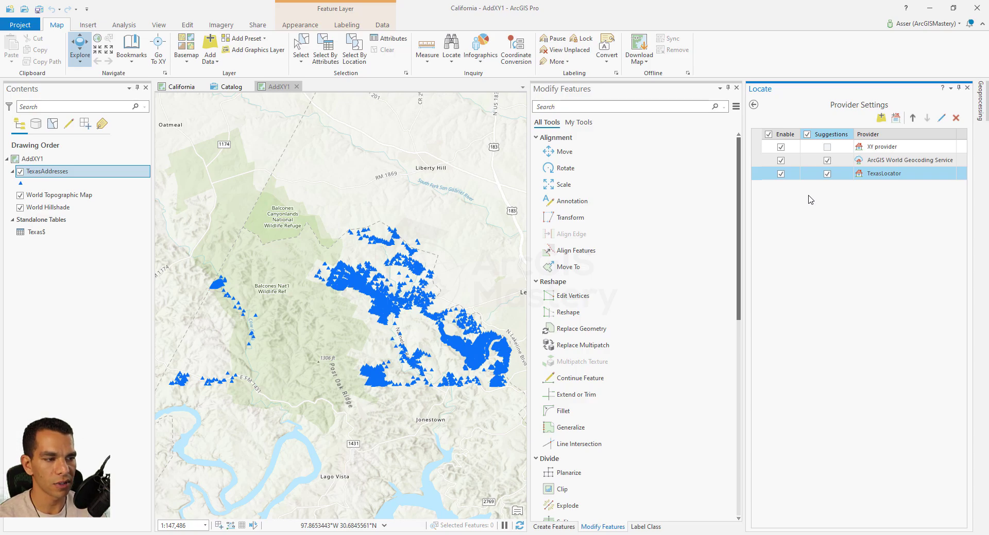
click(781, 160)
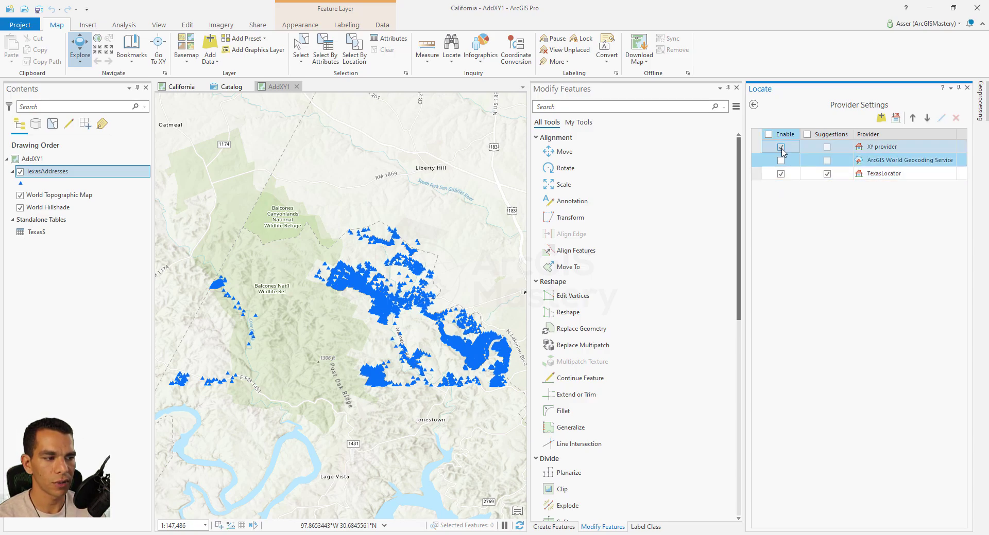
click(781, 147)
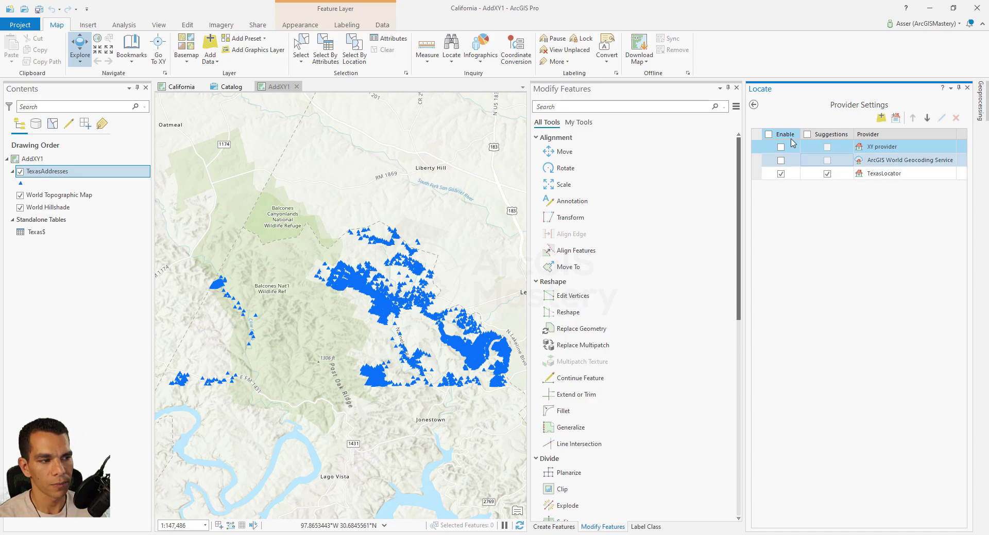
click(754, 107)
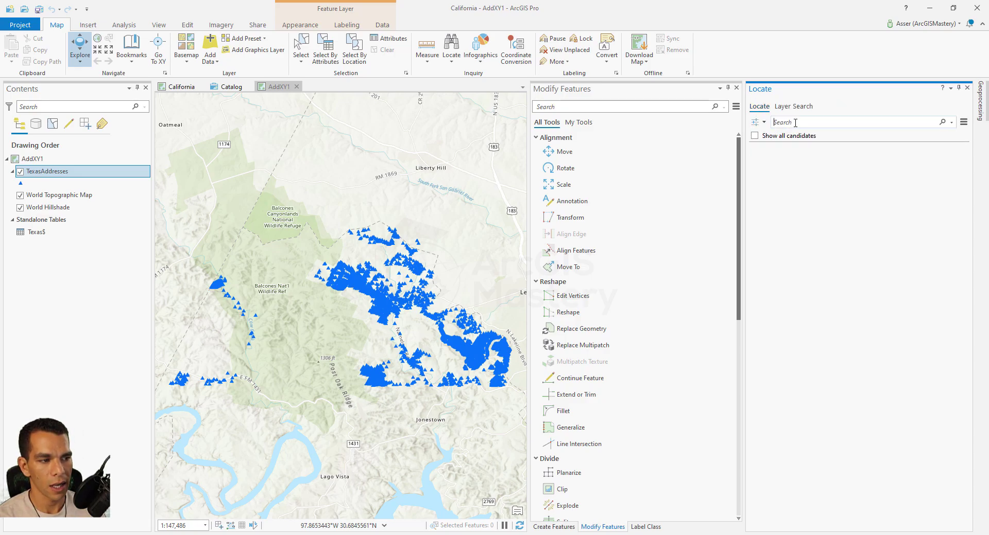
click(387, 311)
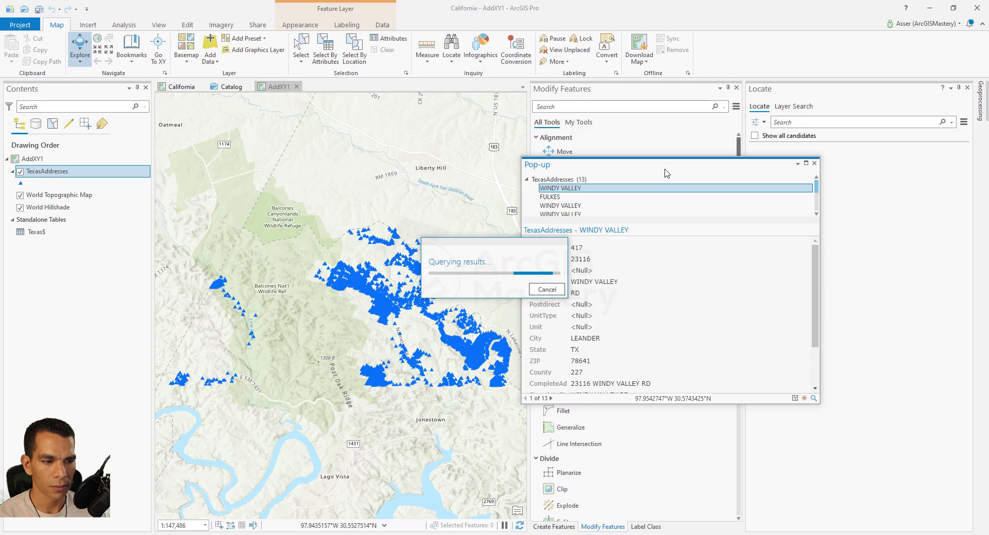
drag(664, 168, 382, 164)
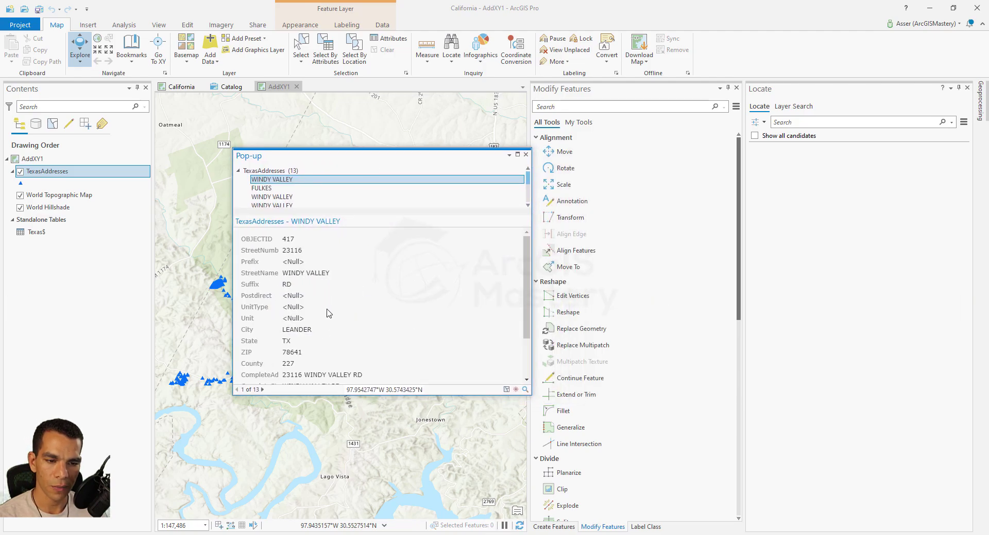
scroll(317, 330, down, 3)
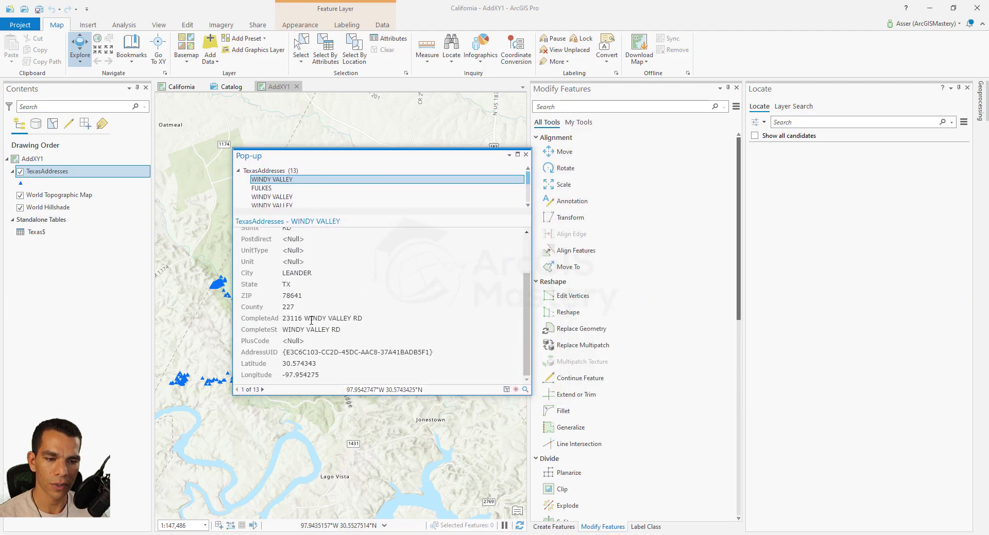
click(525, 155)
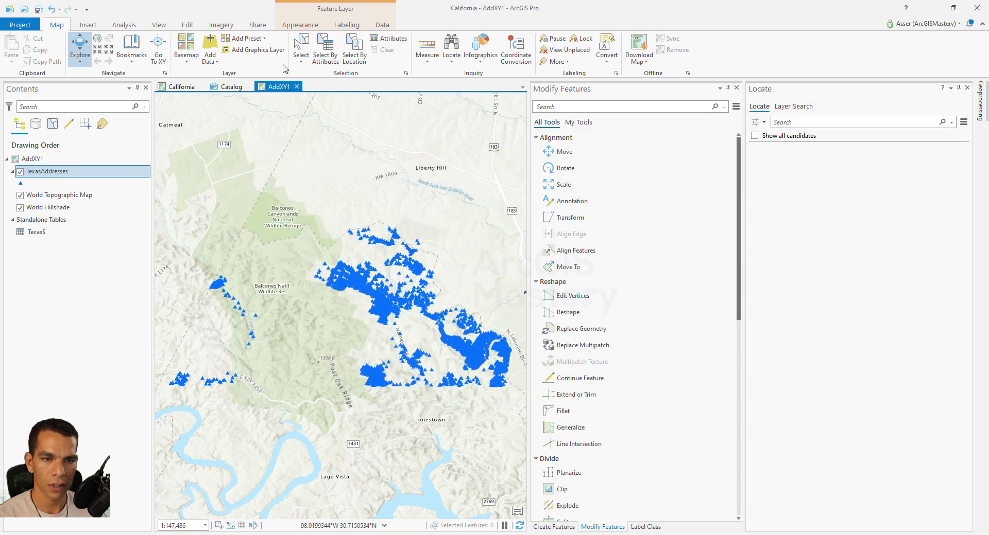
click(793, 123)
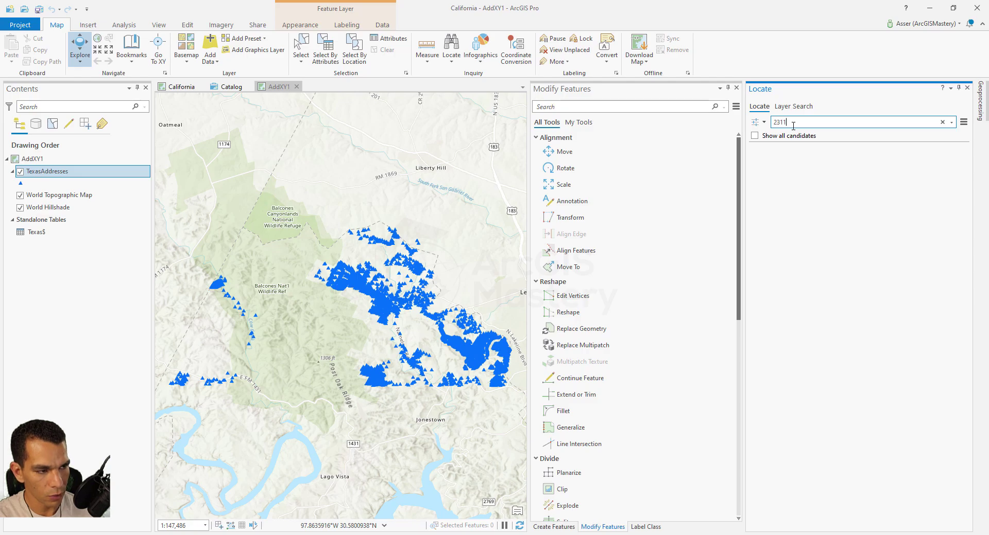
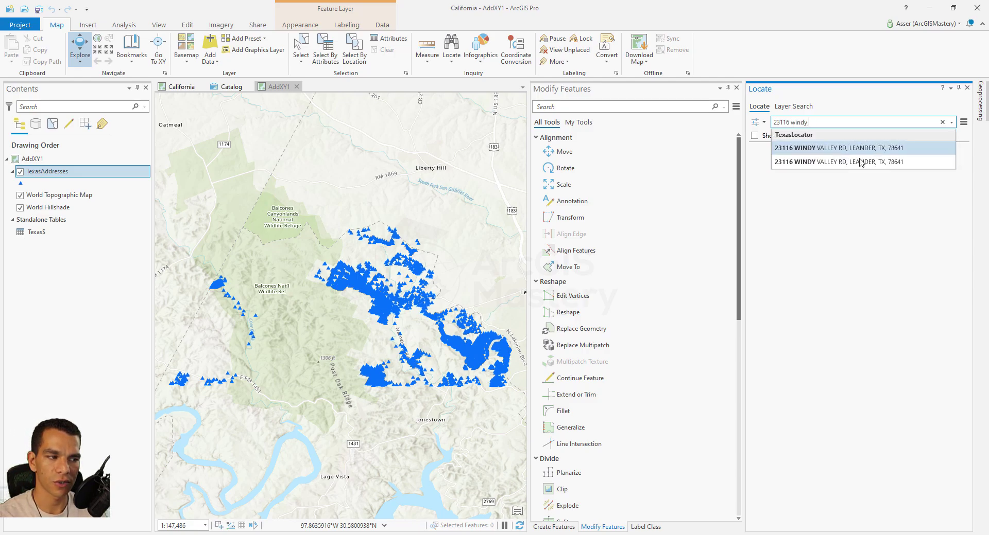
click(812, 150)
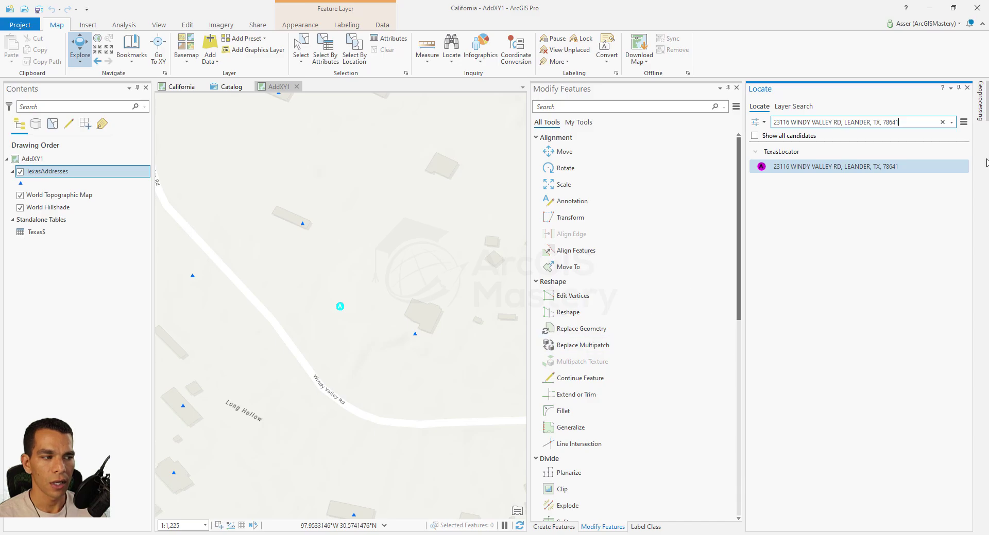
drag(903, 122, 770, 123)
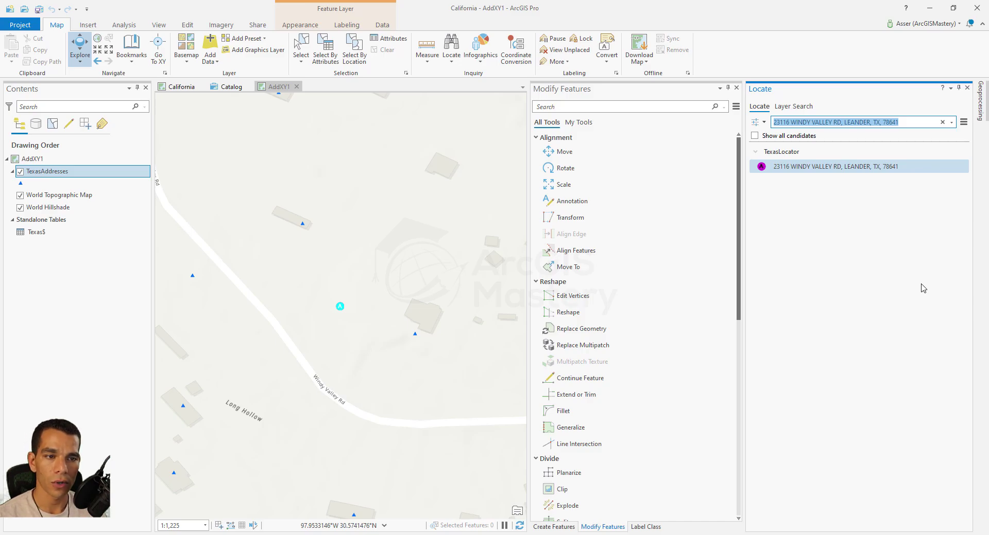
click(451, 59)
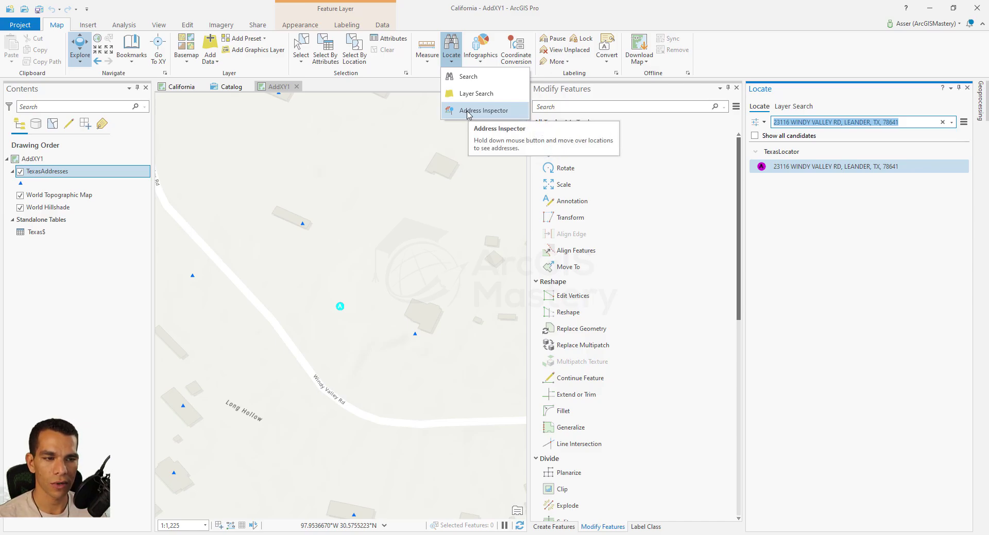
Turn off the TexasAddresses layer and close the Locate pane.
click(21, 173)
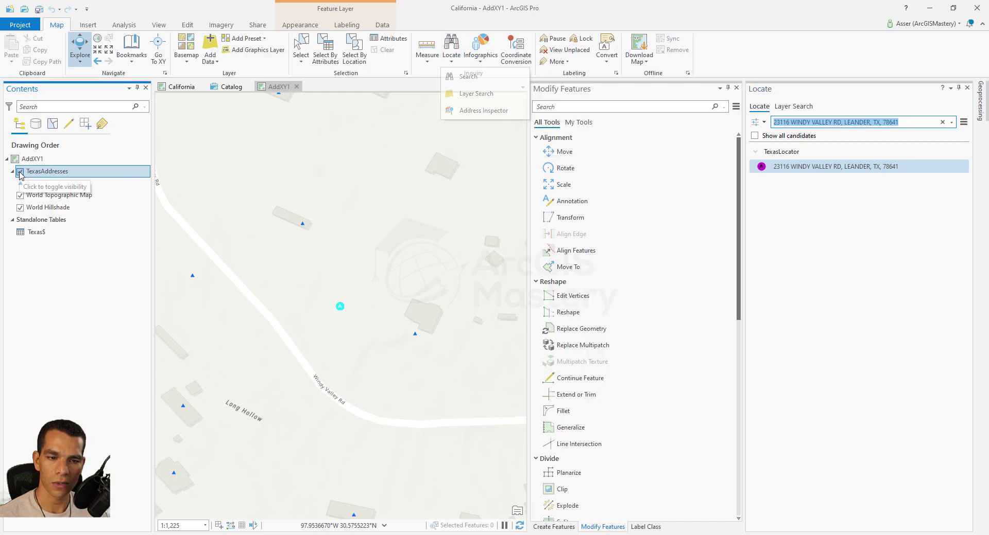
click(20, 173)
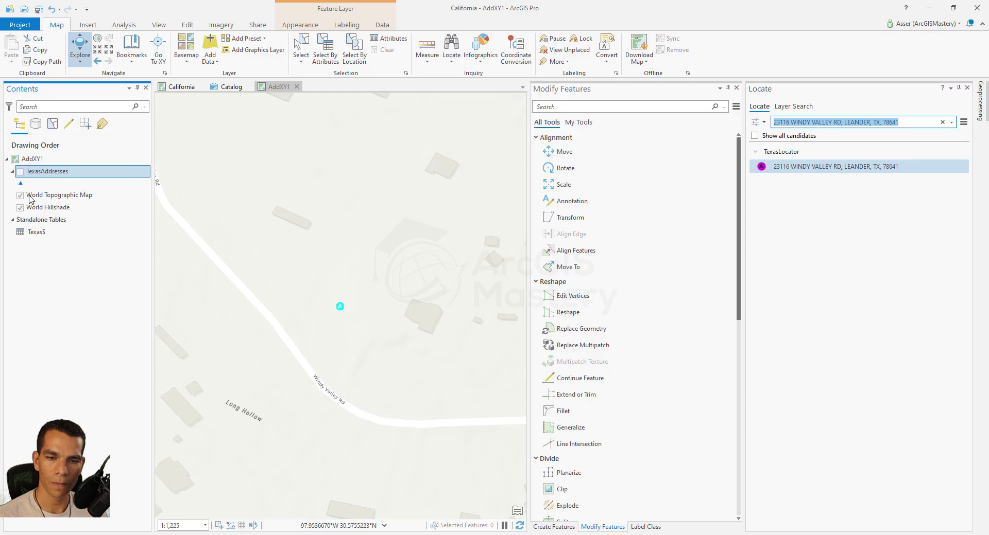
click(967, 88)
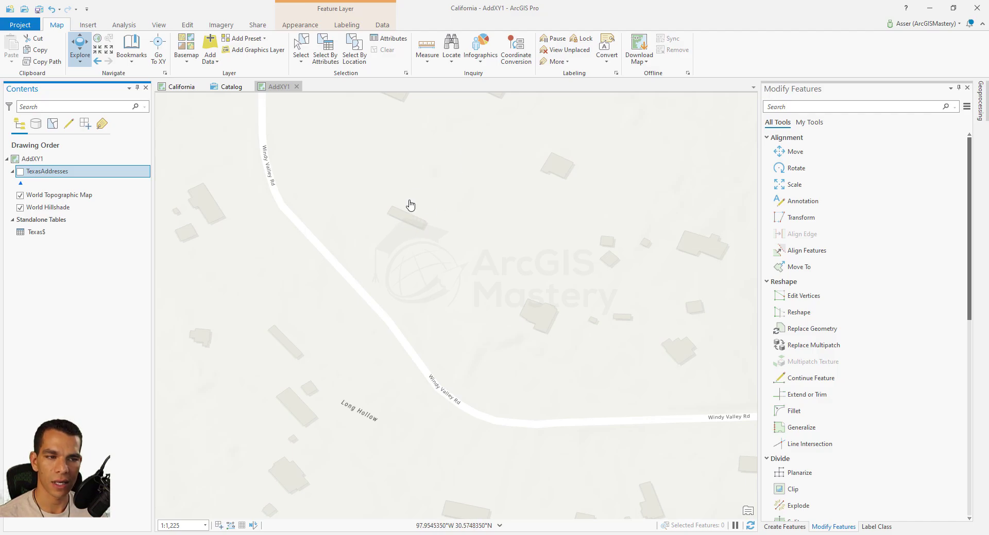
click(451, 61)
click(470, 111)
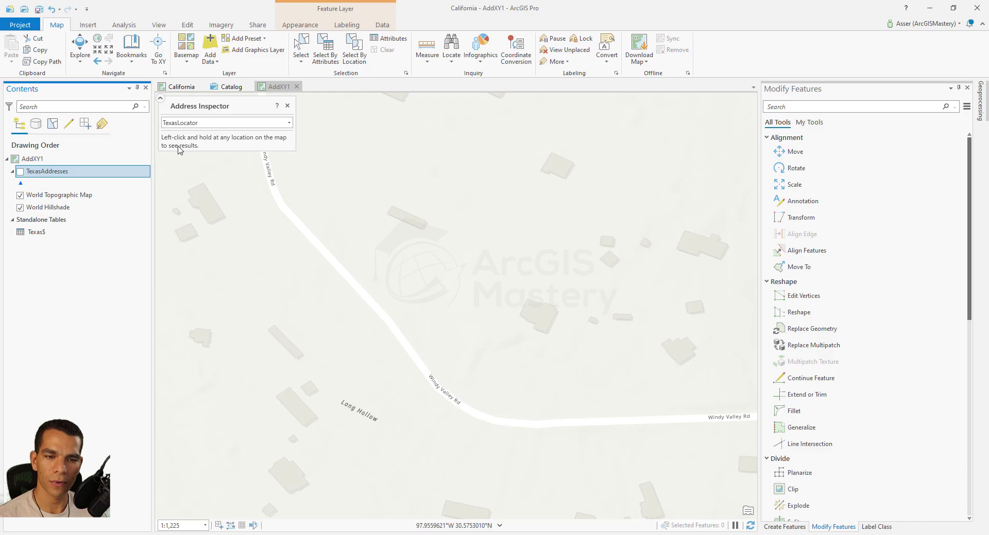
click(401, 214)
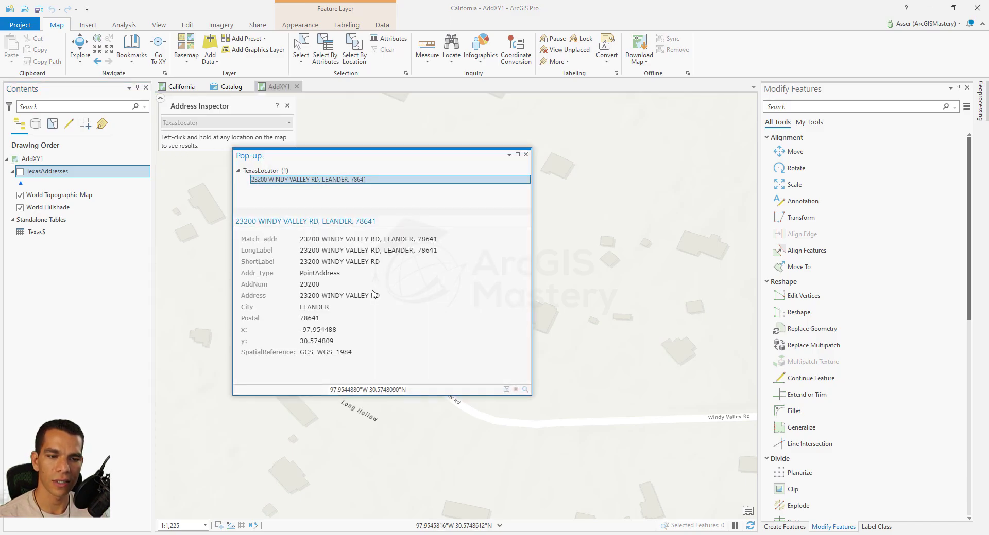
click(525, 155)
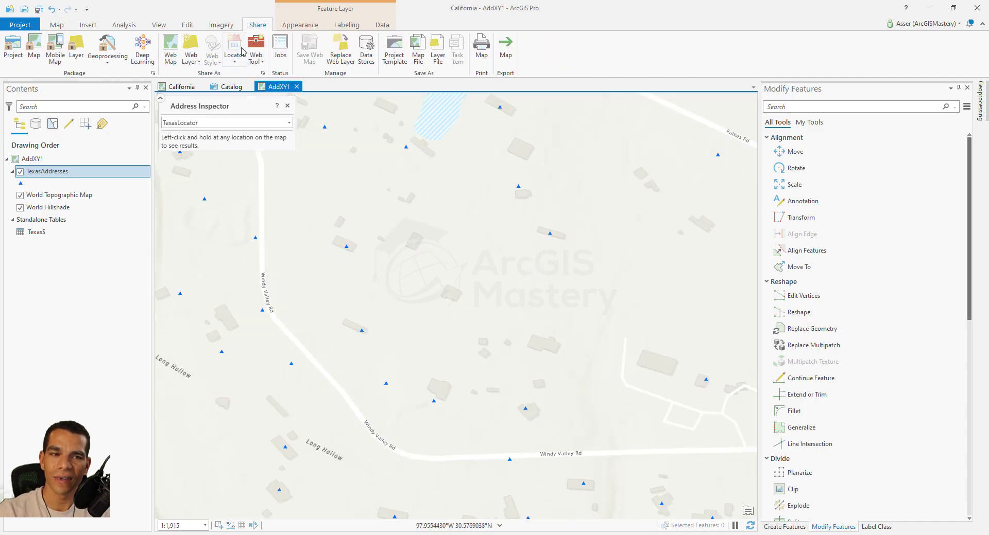